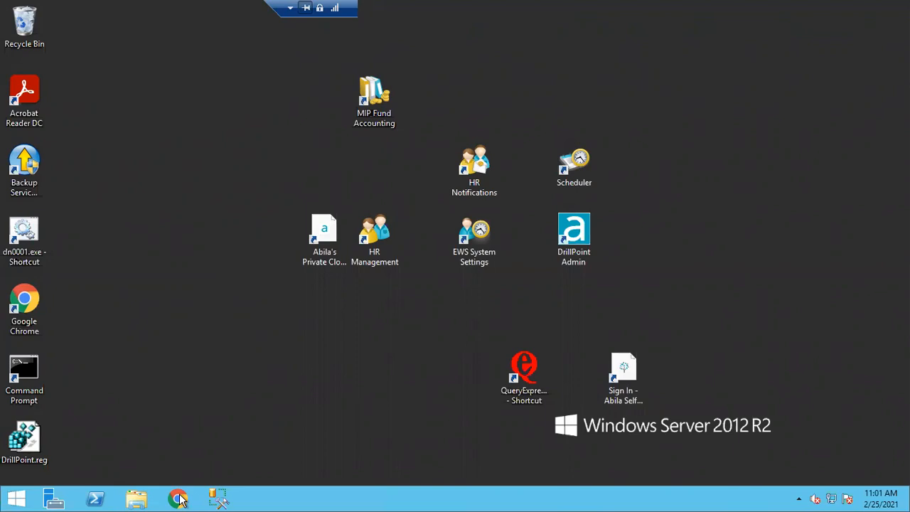
Open a new Chrome window and go to abilaonline.com
left_click(178, 498)
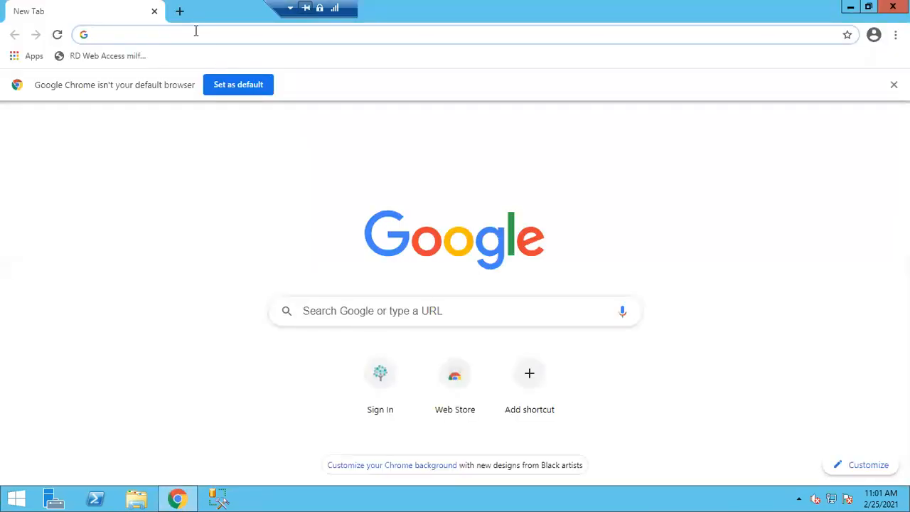
left_click(196, 29)
type("abilaonline")
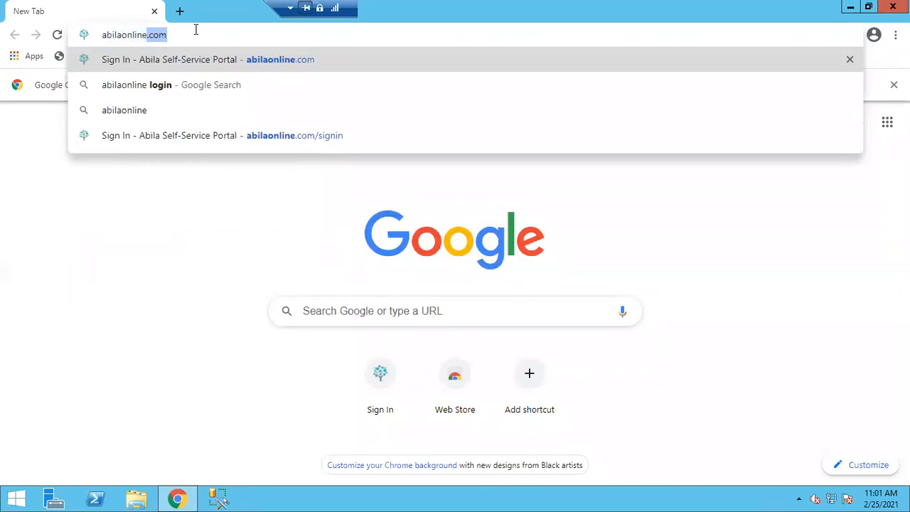
key("Return")
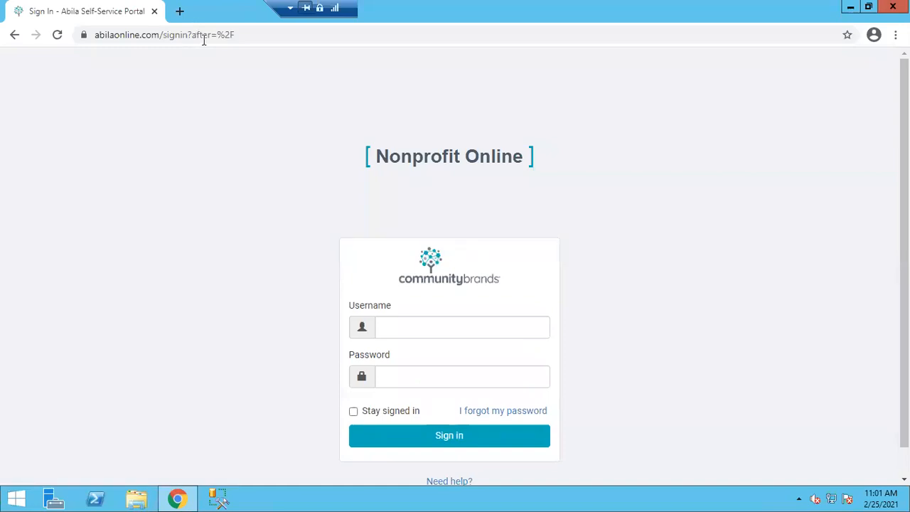
Sign in to Nonprofit Online with the saved username and account password, with Stay signed in ticked
left_click(423, 334)
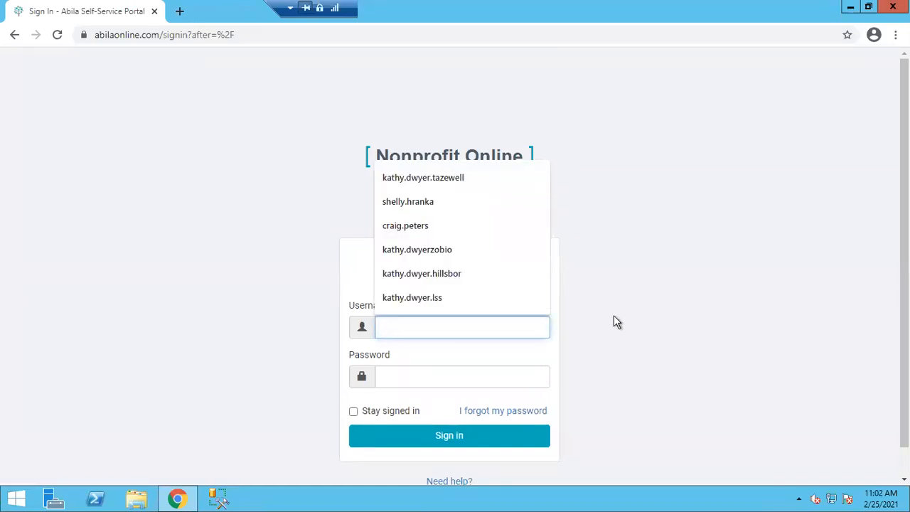
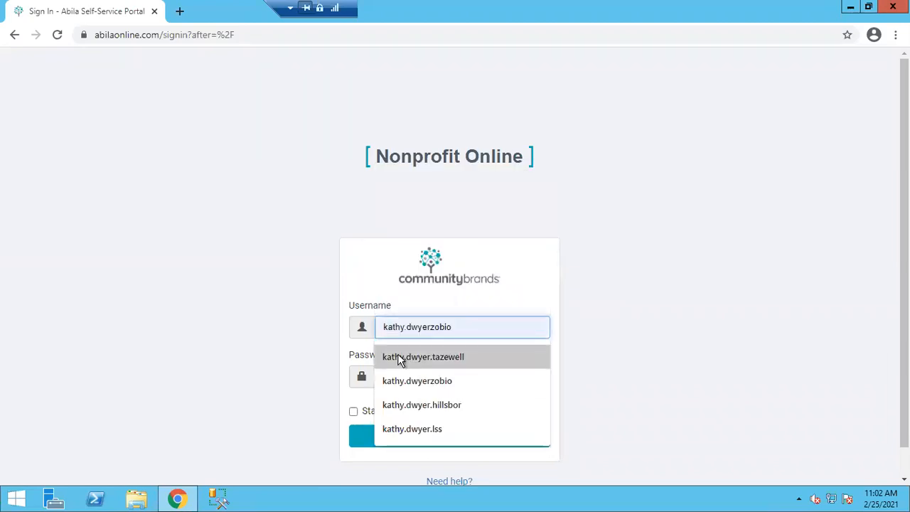
left_click(403, 358)
left_click(409, 380)
type("********")
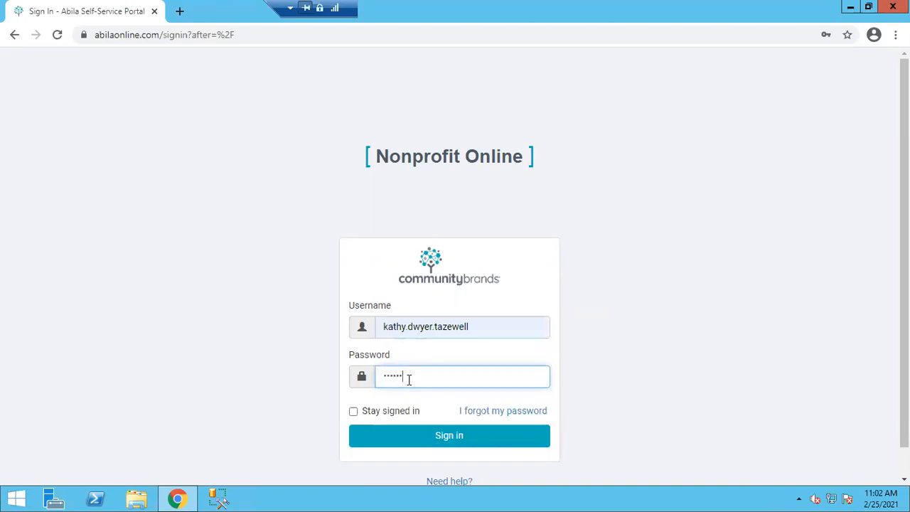
type("*")
left_click(412, 416)
left_click(418, 443)
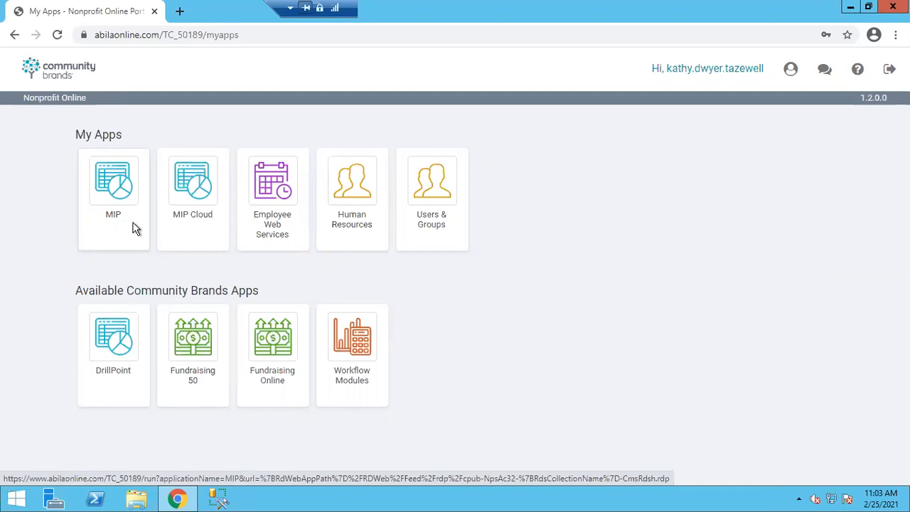
Launch MIP Cloud from its tile and sign in with the first saved username and password
left_click(201, 216)
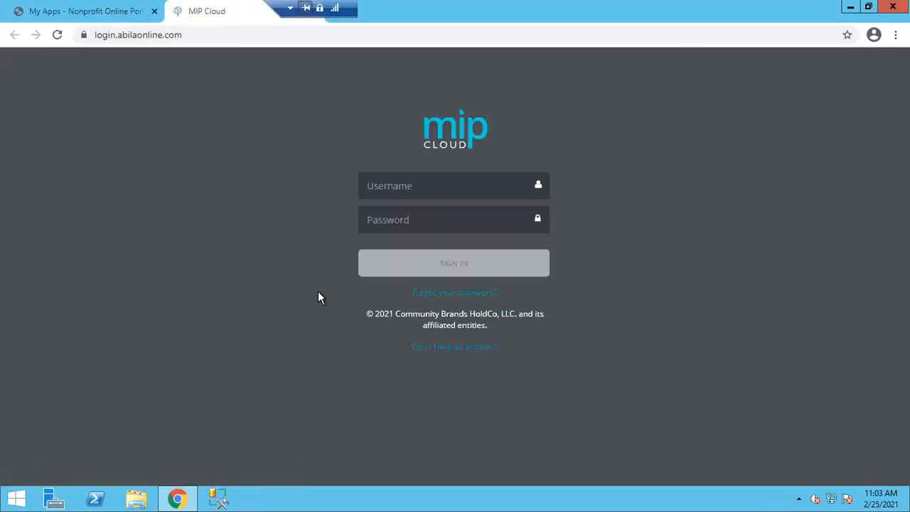
left_click(455, 187)
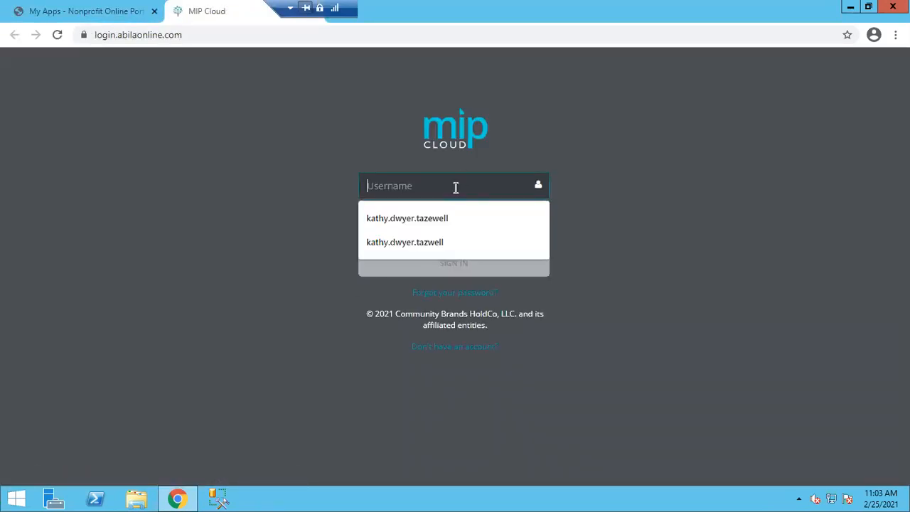
left_click(435, 219)
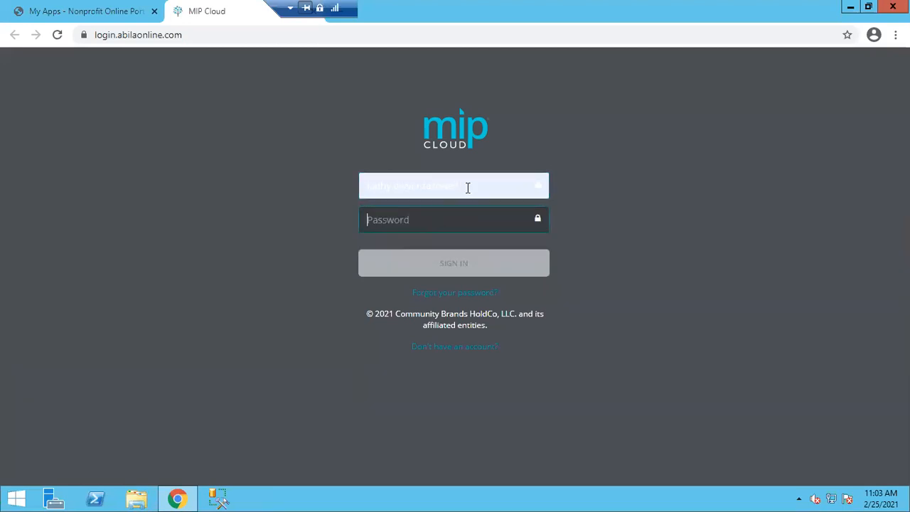
type("•••••••••")
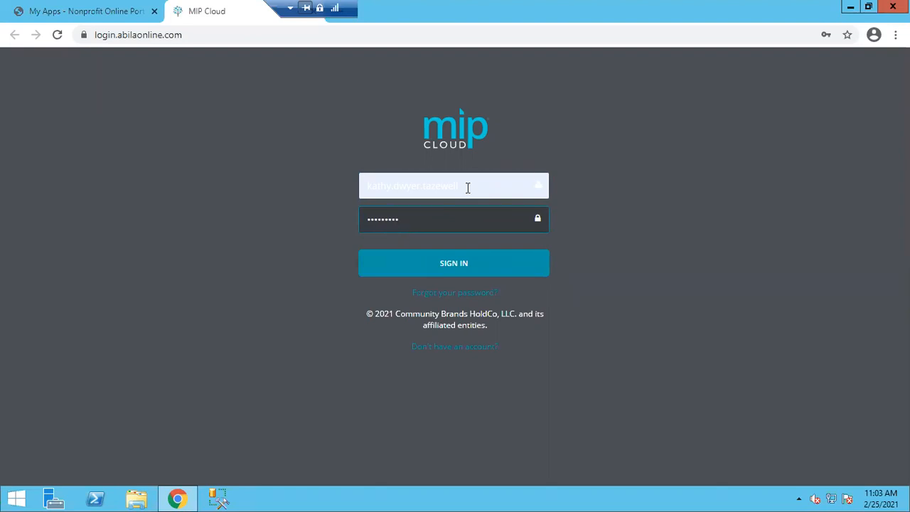
left_click(456, 266)
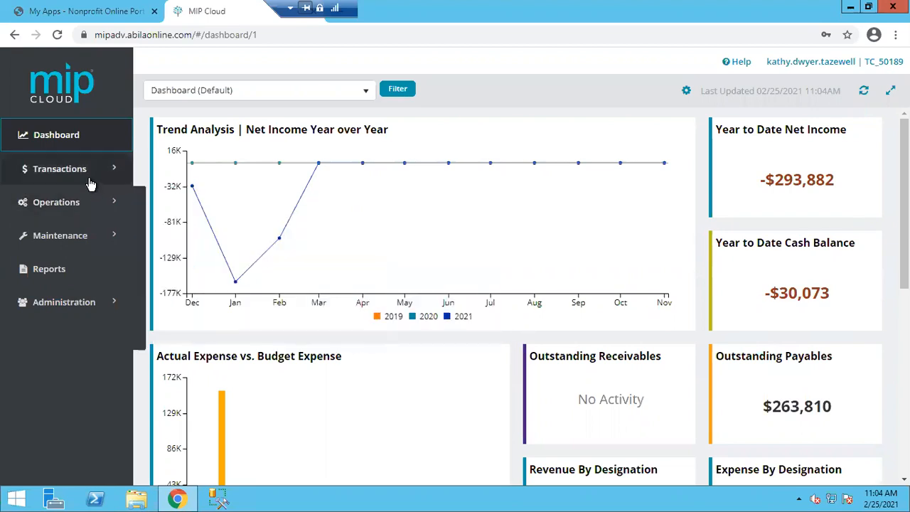
mouse_move(84, 175)
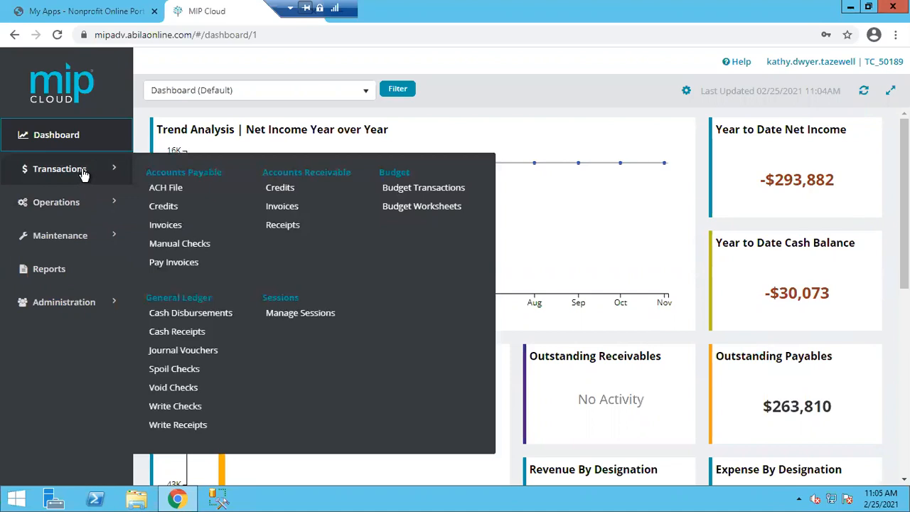
mouse_move(75, 202)
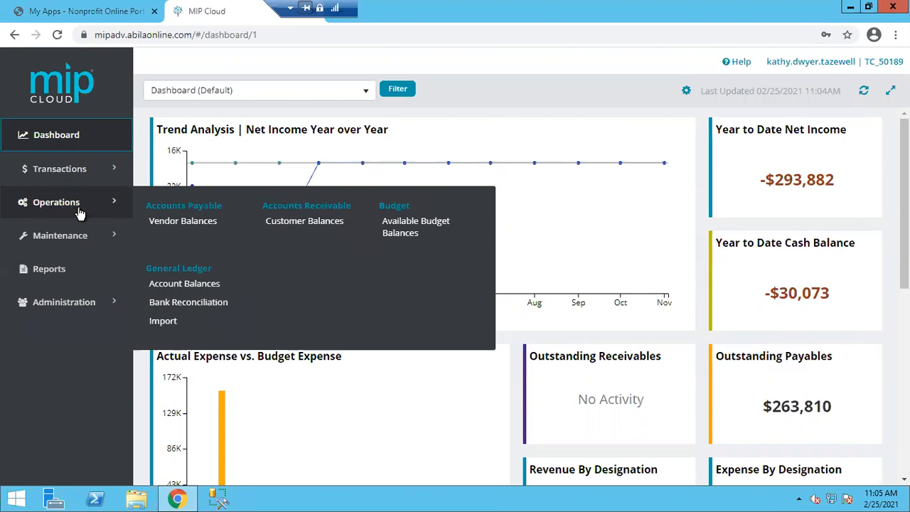
left_click(77, 211)
left_click(83, 212)
left_click(91, 237)
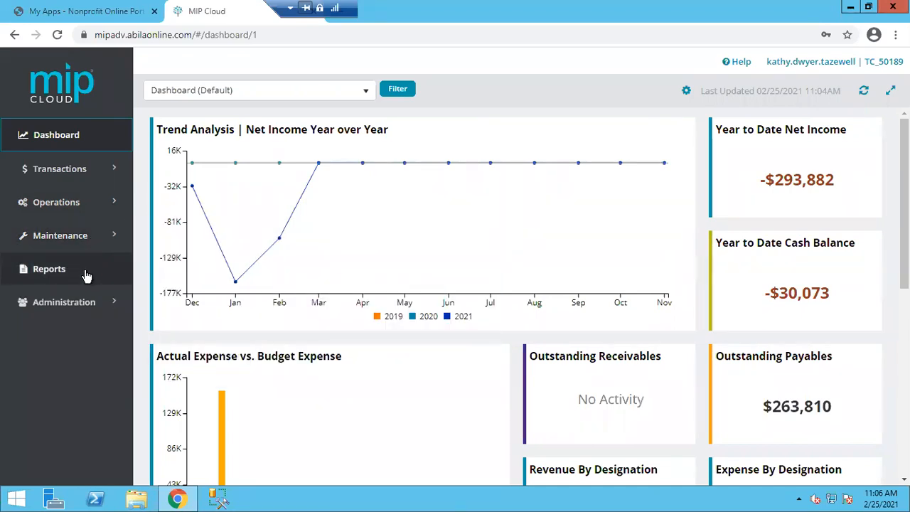
Open the Accounts Payable Vendors list from Reports > Maintenance
left_click(62, 278)
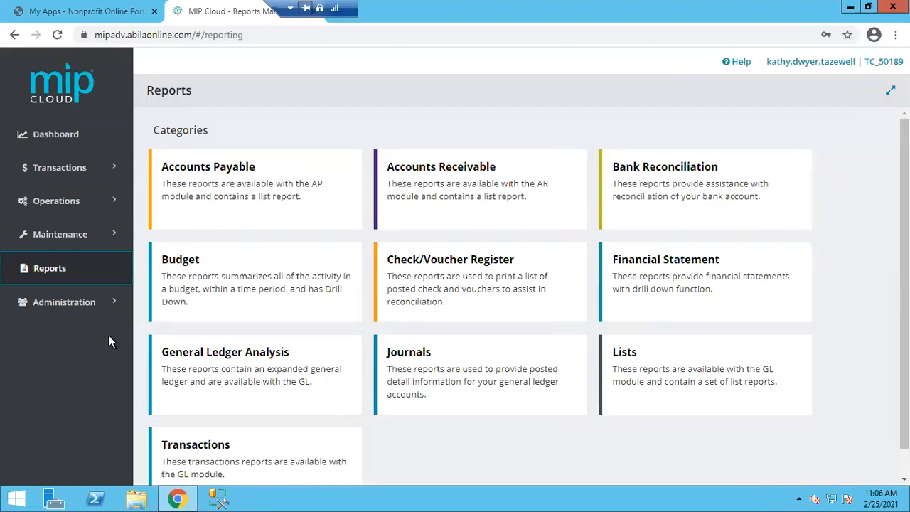
mouse_move(84, 304)
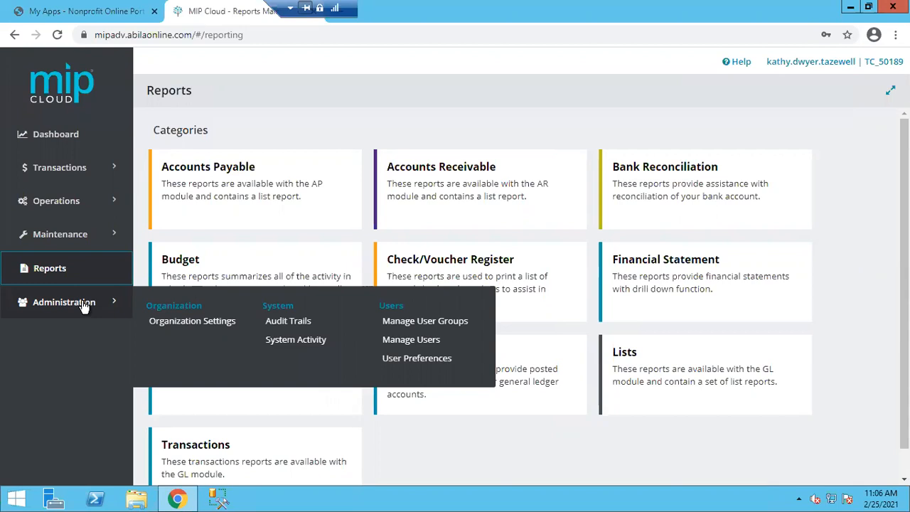
mouse_move(80, 249)
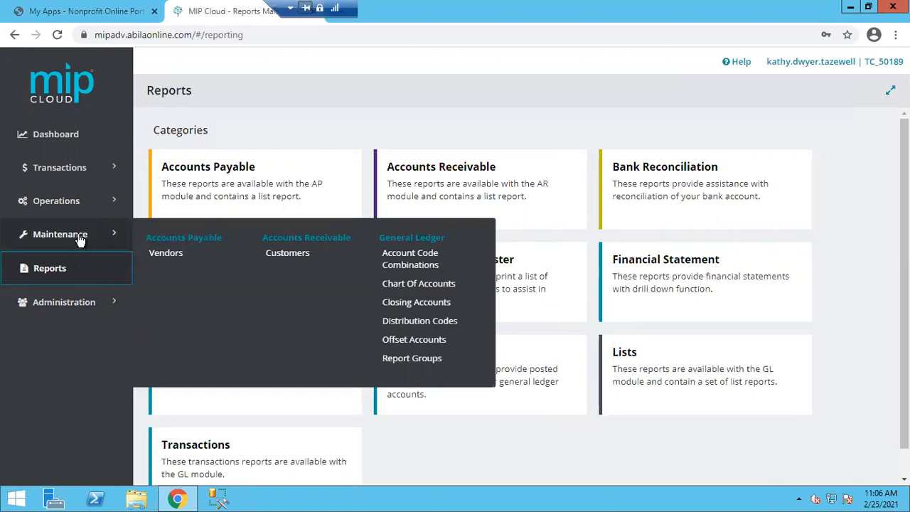
left_click(173, 254)
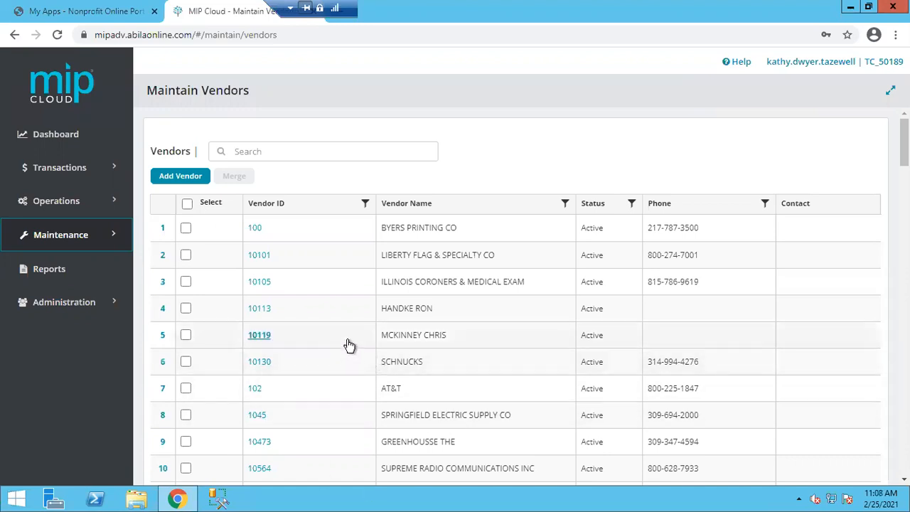
Open the record for vendor 10101, Liberty Flag & Specialty Co, from Maintain Vendors
left_click(365, 205)
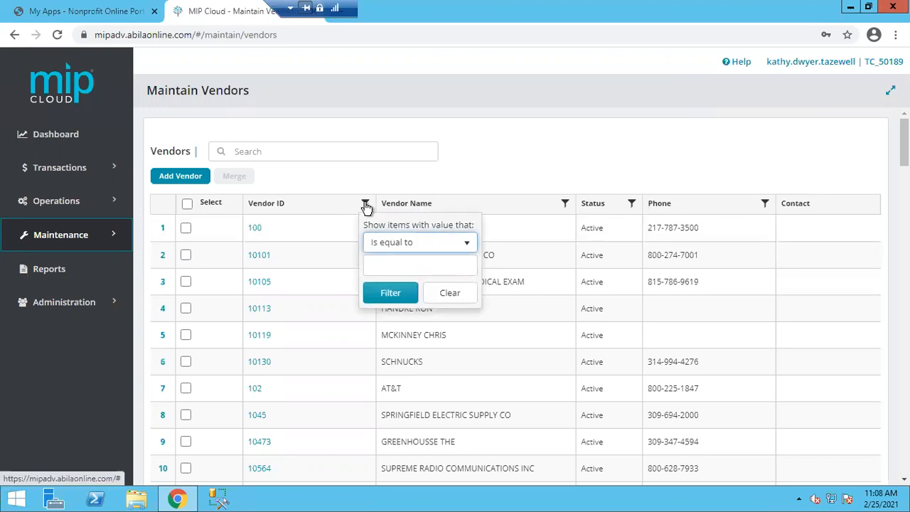
left_click(366, 205)
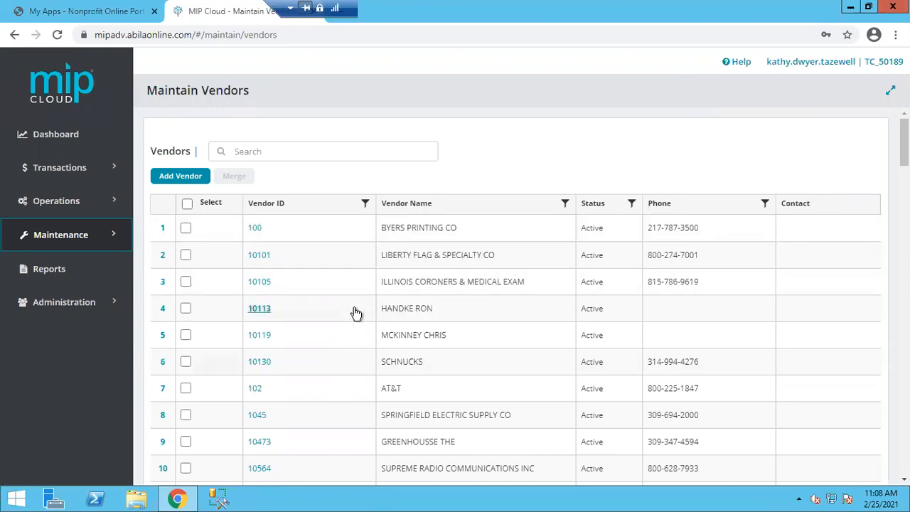
left_click(274, 151)
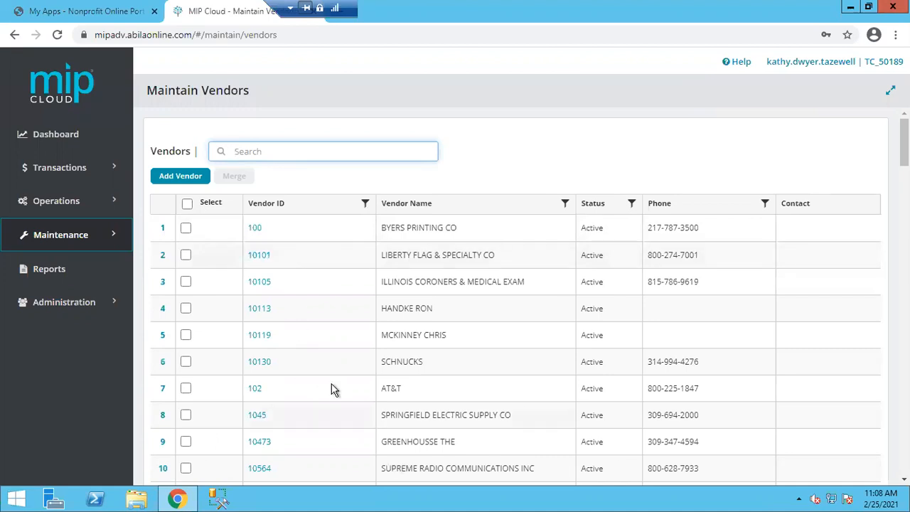
left_click(260, 256)
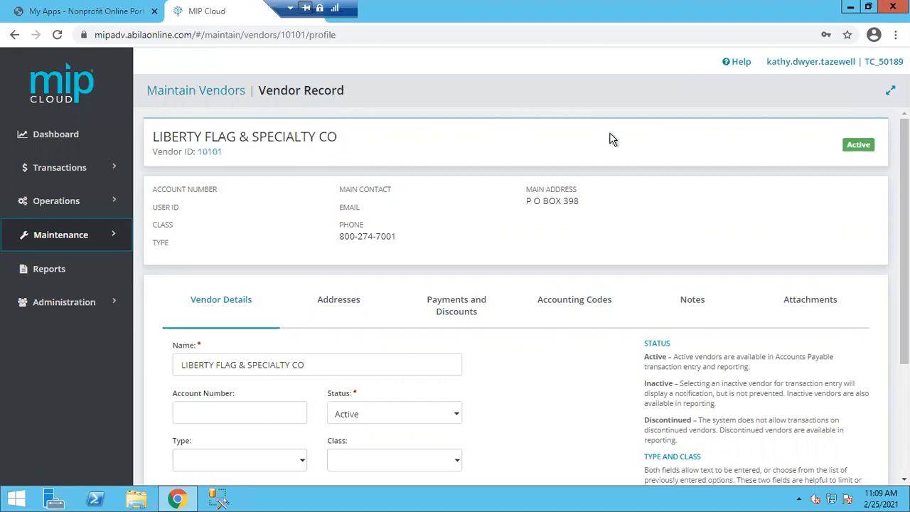
left_click(502, 317)
scroll(498, 326, "down", 1)
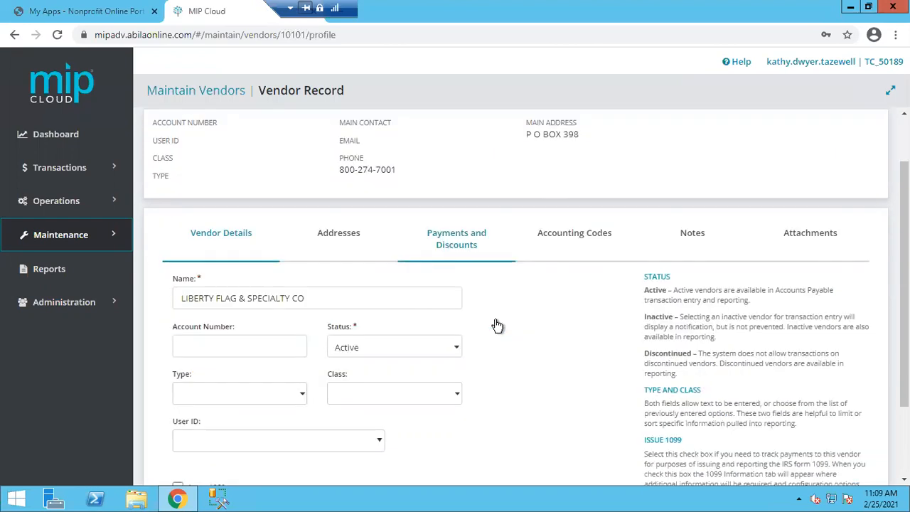
scroll(498, 326, "down", 1)
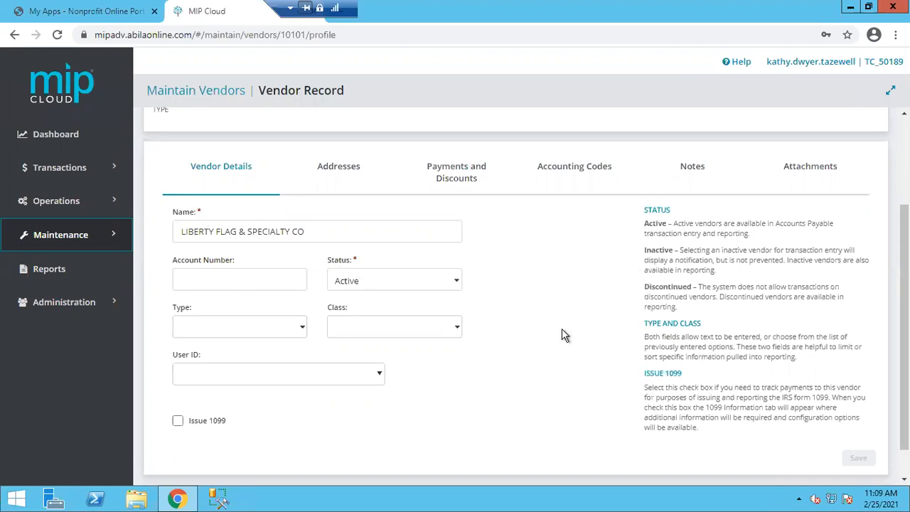
scroll(563, 335, "up", 2)
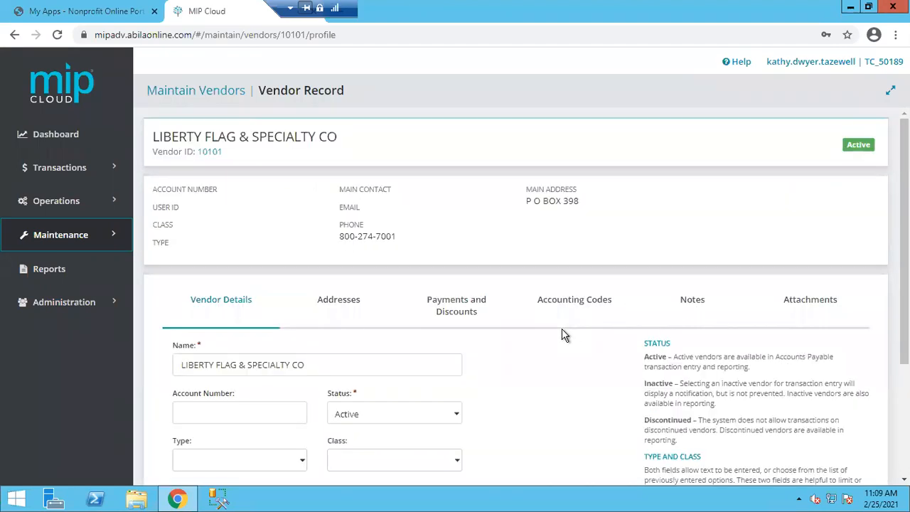
scroll(562, 331, "down", 2)
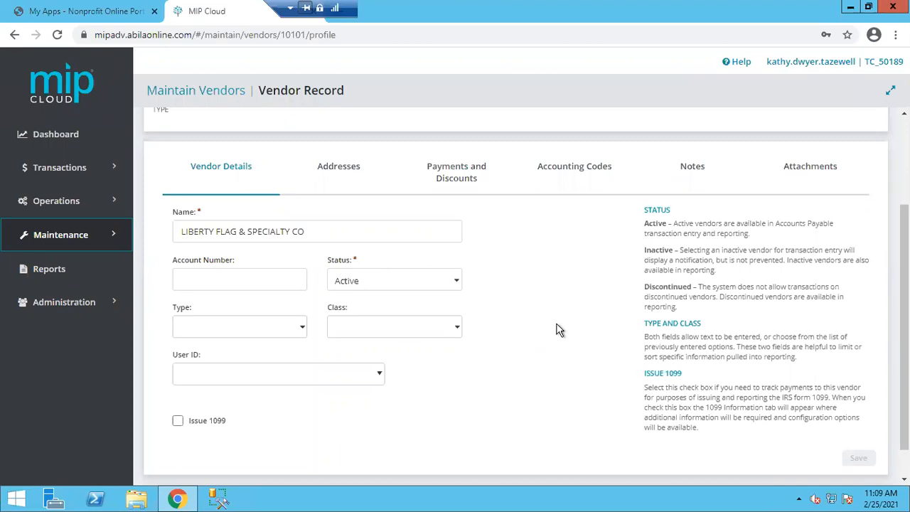
Review the vendor Status choices, leave it Active, and show the Addresses tab
left_click(456, 285)
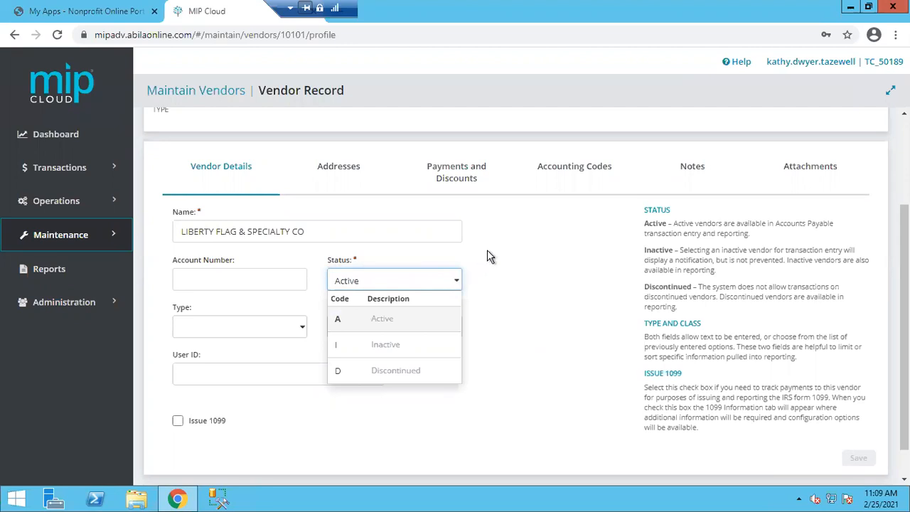
left_click(487, 249)
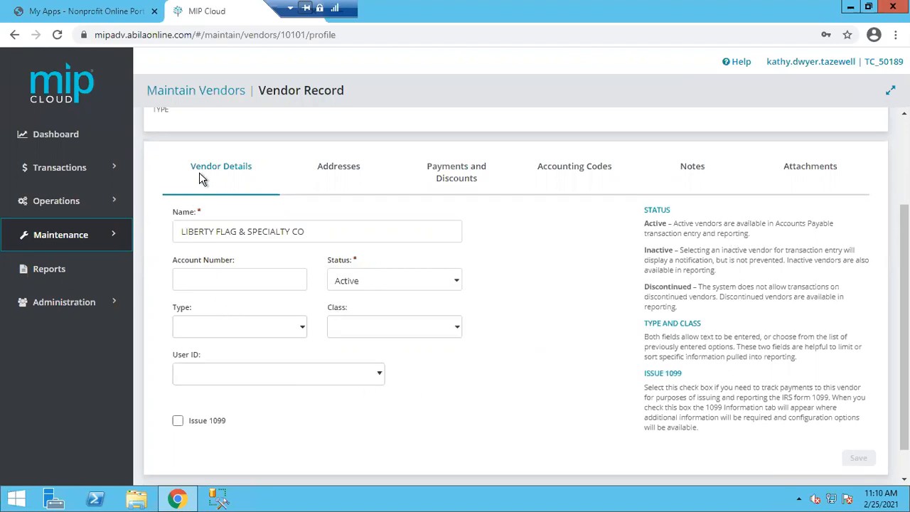
left_click(337, 173)
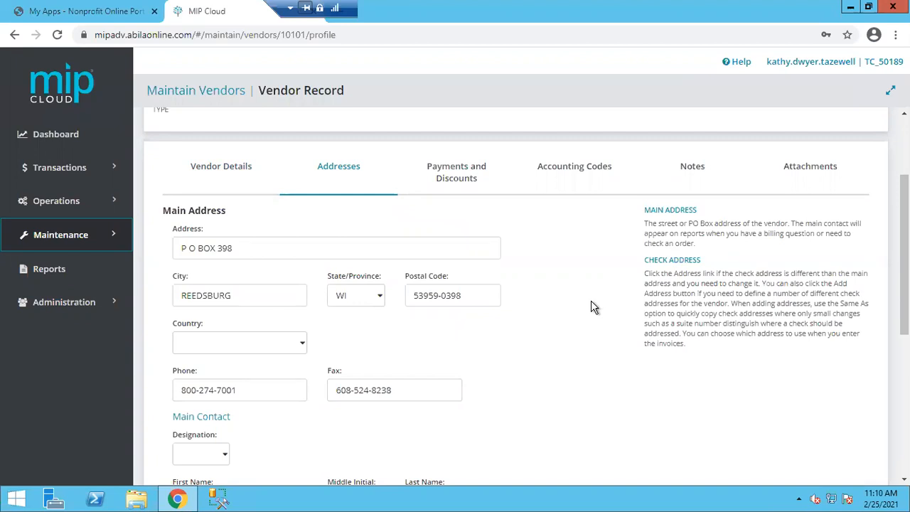
scroll(595, 308, "down", 1)
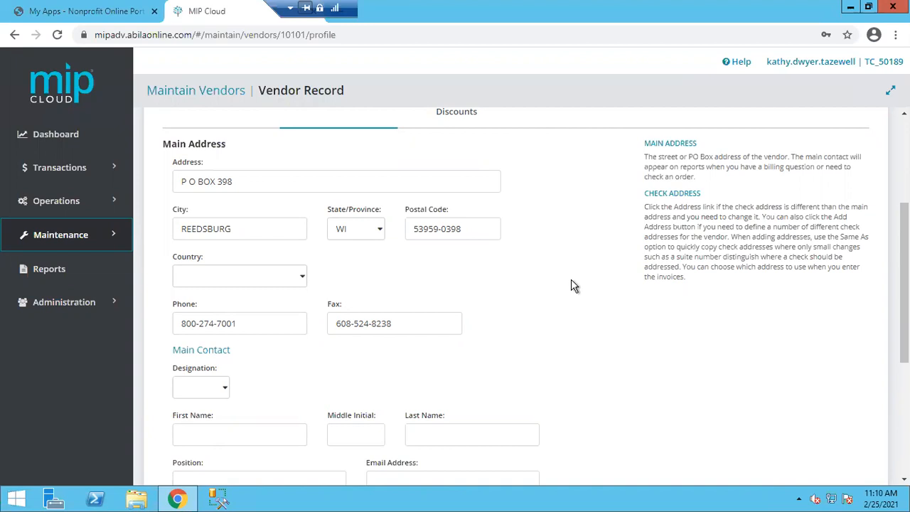
scroll(571, 280, "up", 2)
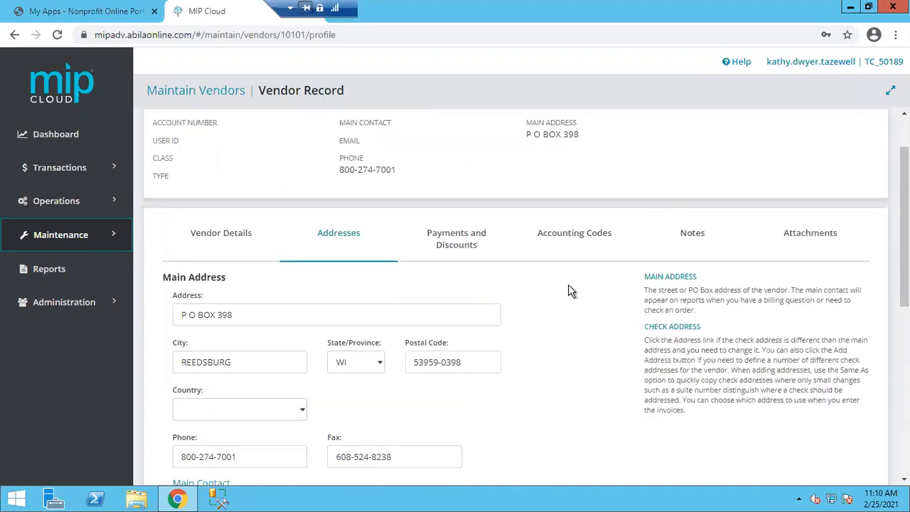
scroll(571, 291, "down", 2)
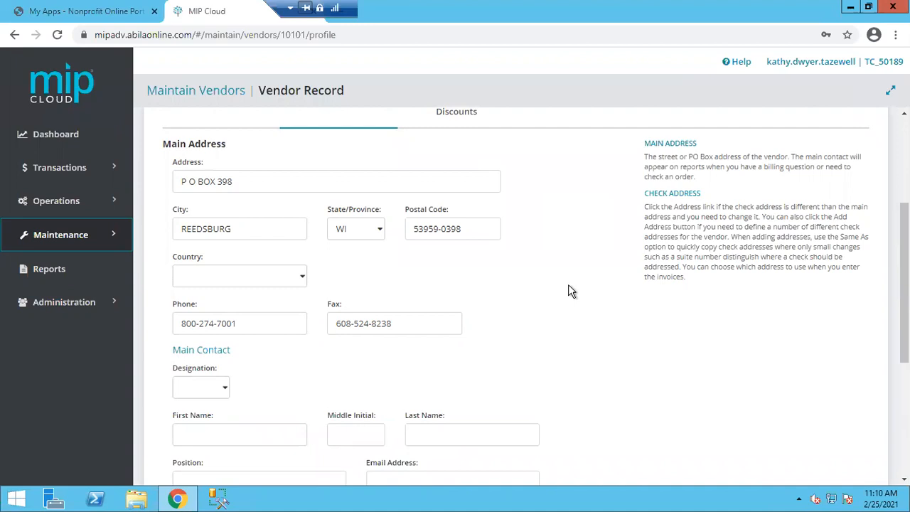
scroll(571, 291, "down", 4)
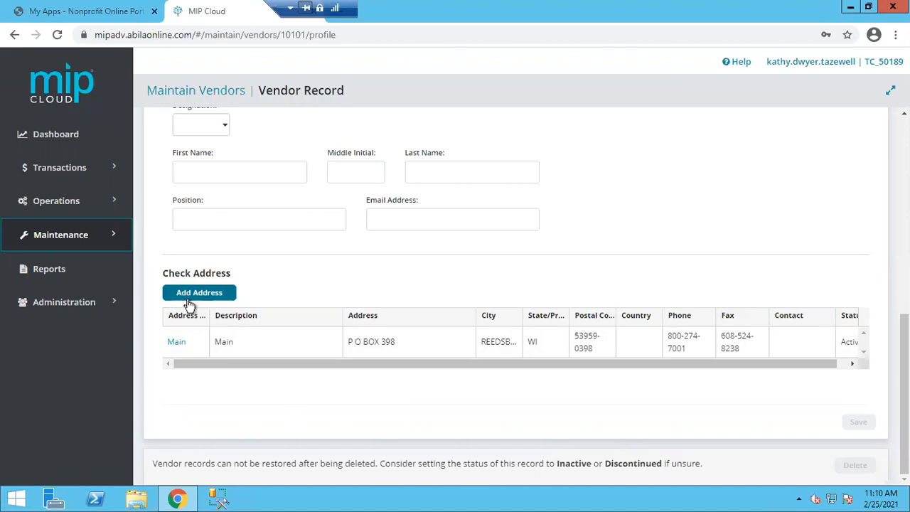
scroll(389, 400, "up", 3)
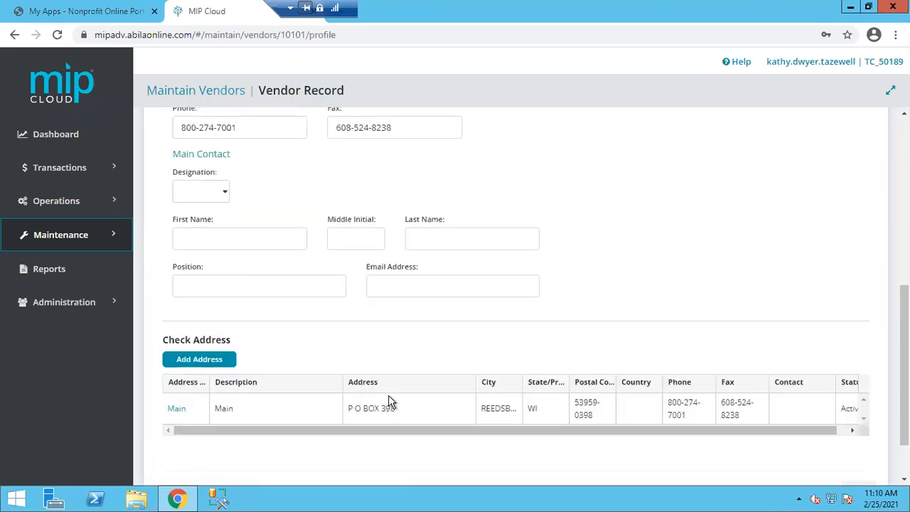
scroll(389, 400, "up", 1)
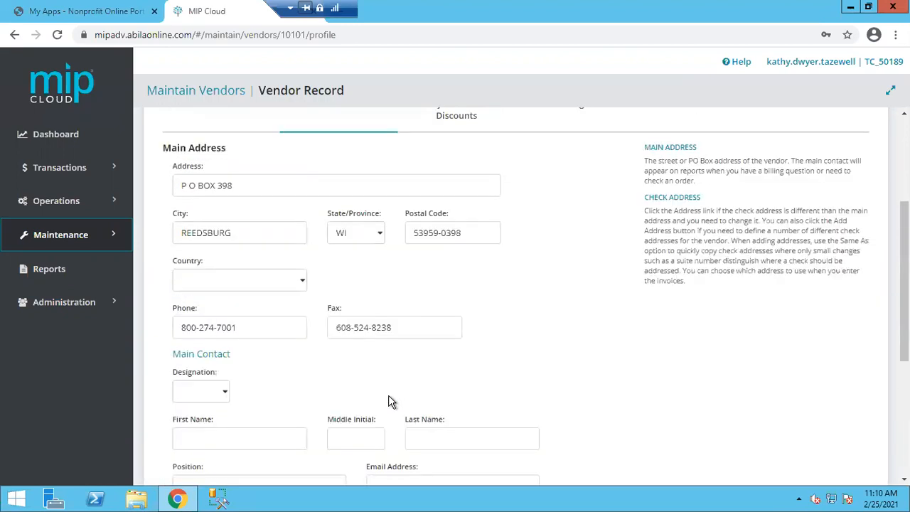
scroll(389, 401, "up", 3)
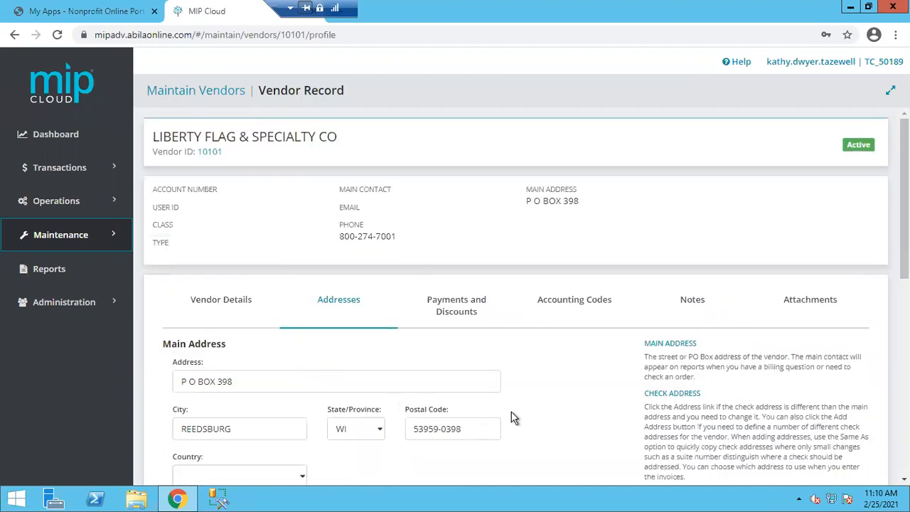
Show the Payments and Discounts settings, switching Enable Electronic Payments on and back off
left_click(455, 307)
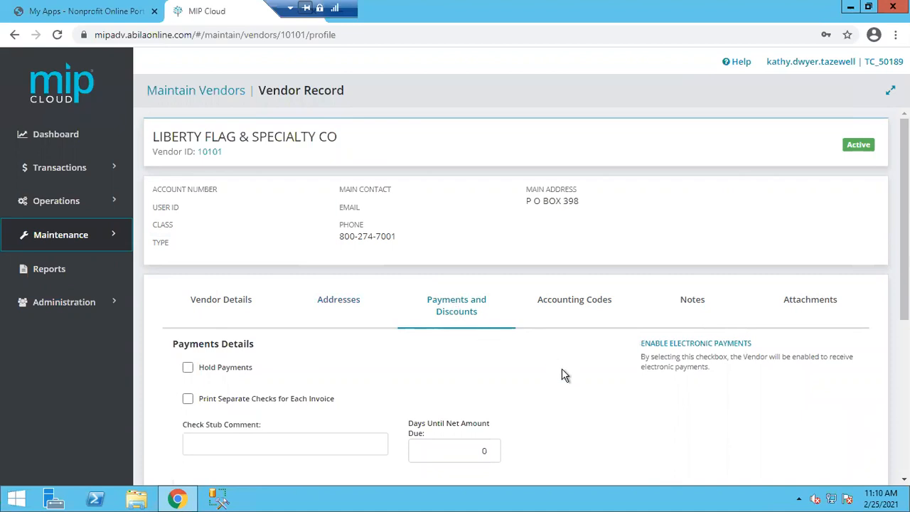
scroll(559, 370, "down", 3)
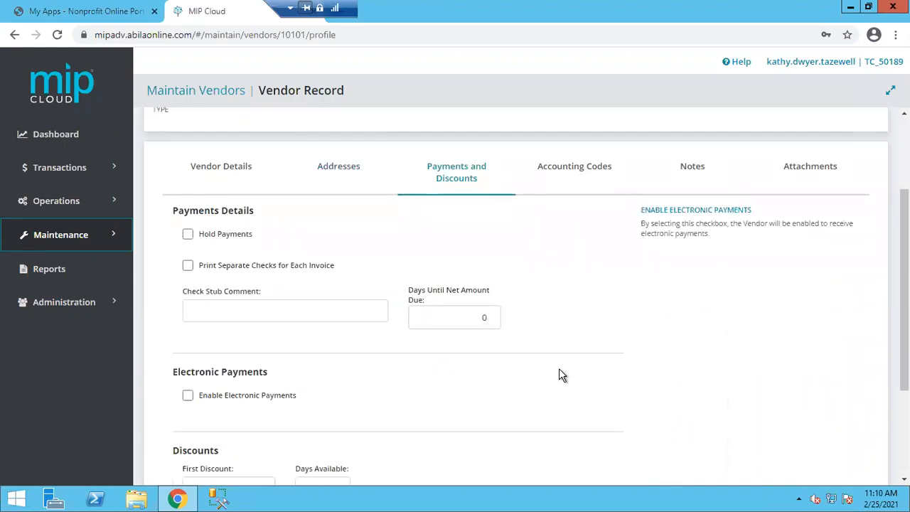
scroll(559, 370, "down", 2)
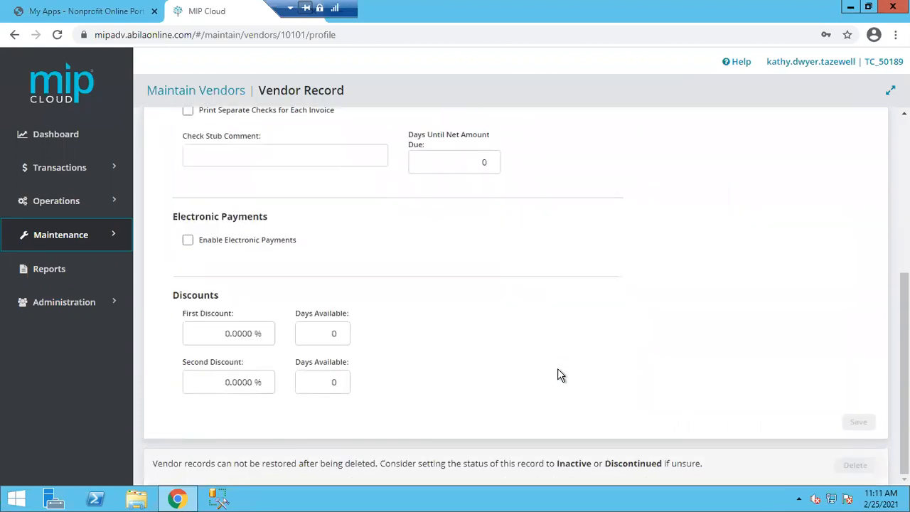
left_click(188, 242)
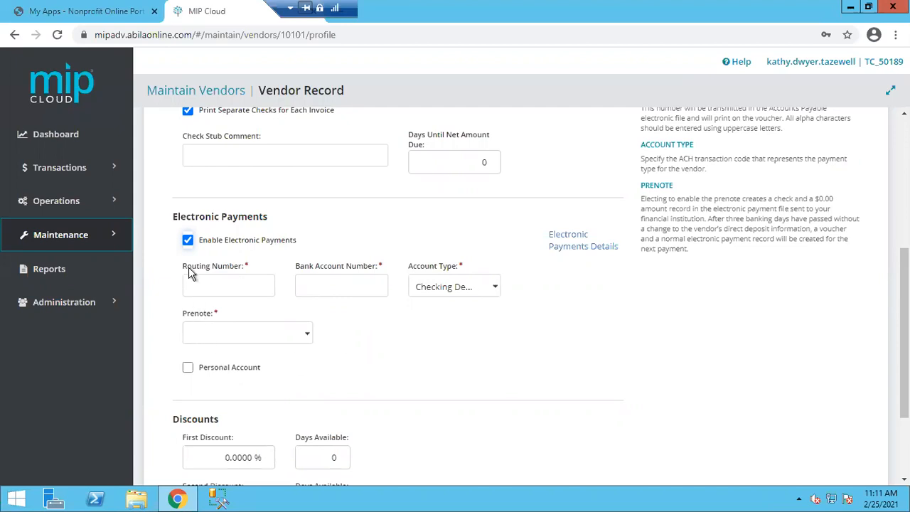
left_click(188, 241)
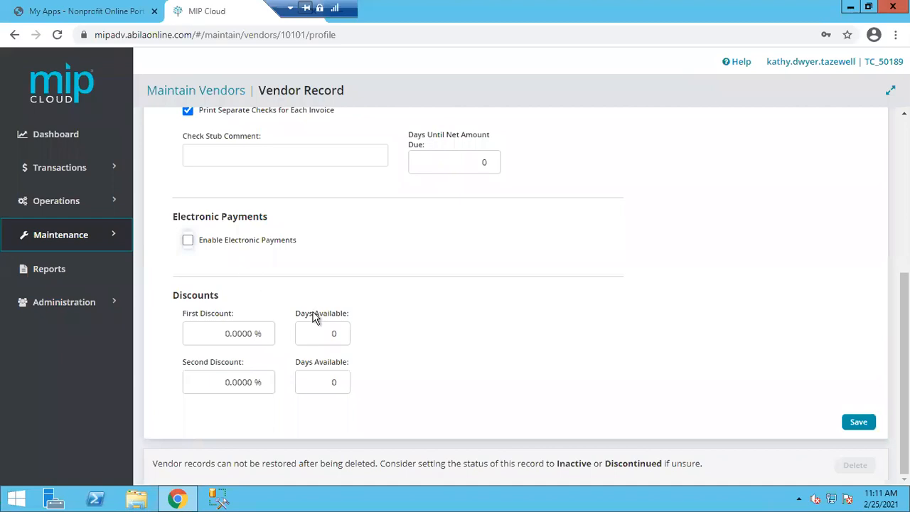
scroll(384, 340, "up", 3)
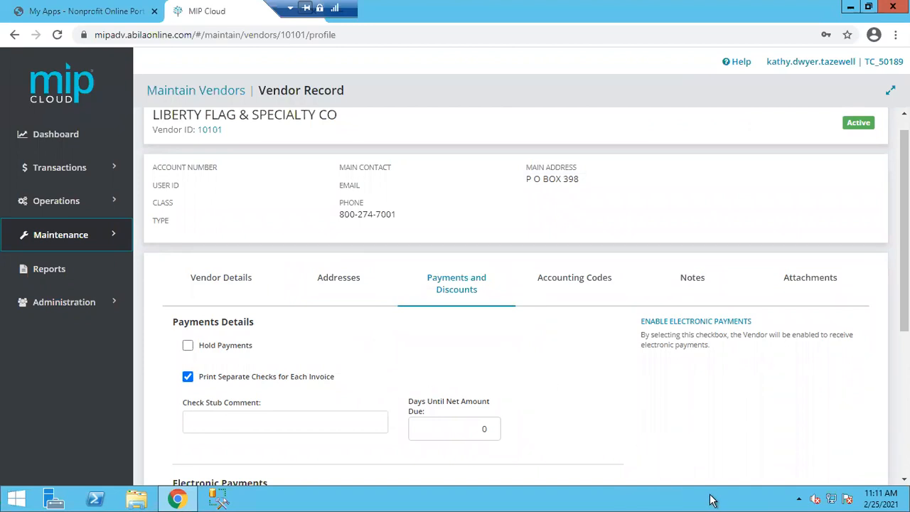
Review the Accounting Codes tab, where General Ledger and Distribution Codes are blank
left_click(600, 279)
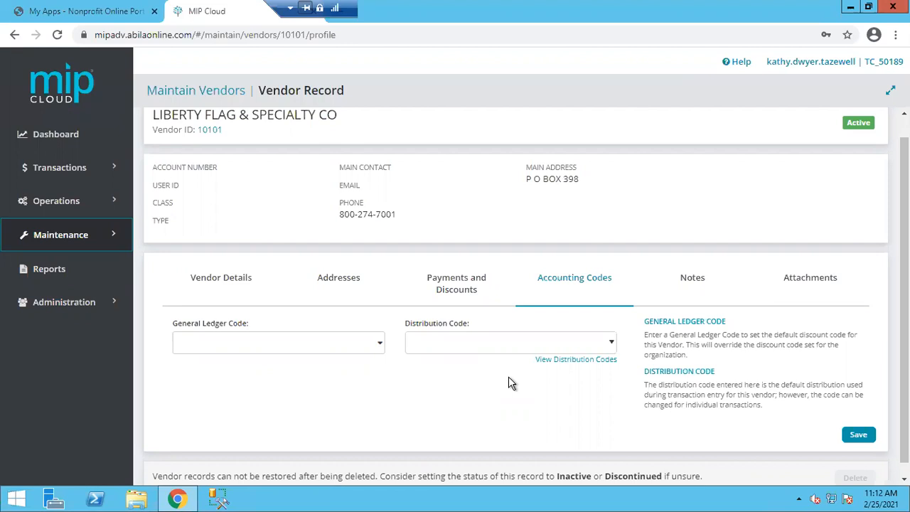
scroll(505, 388, "down", 1)
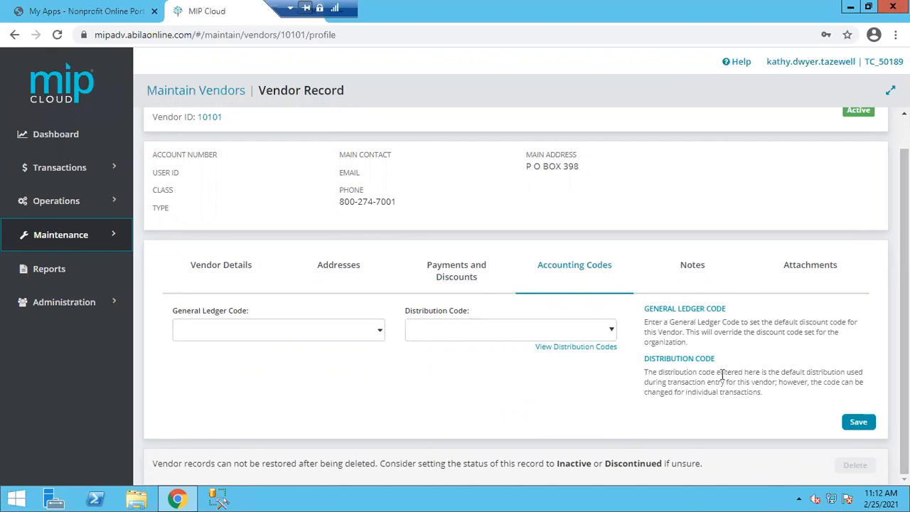
left_click(694, 275)
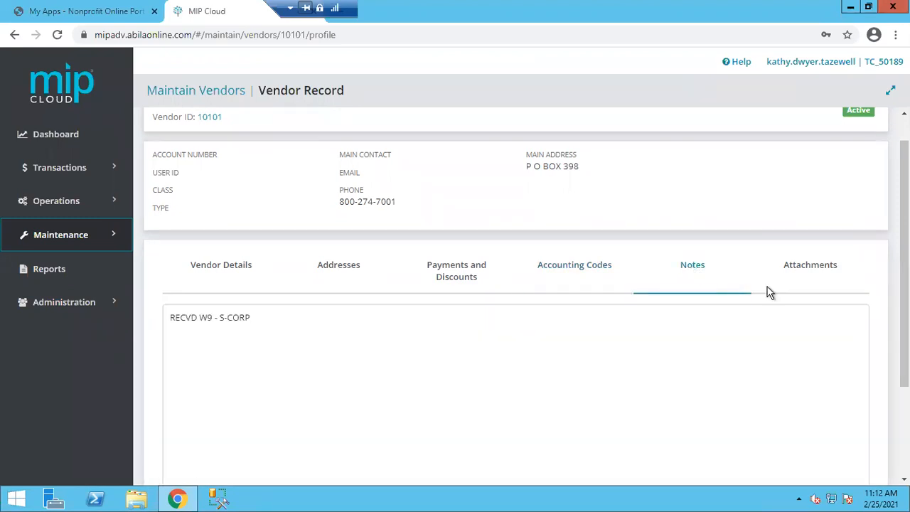
left_click_drag(905, 275, 905, 256)
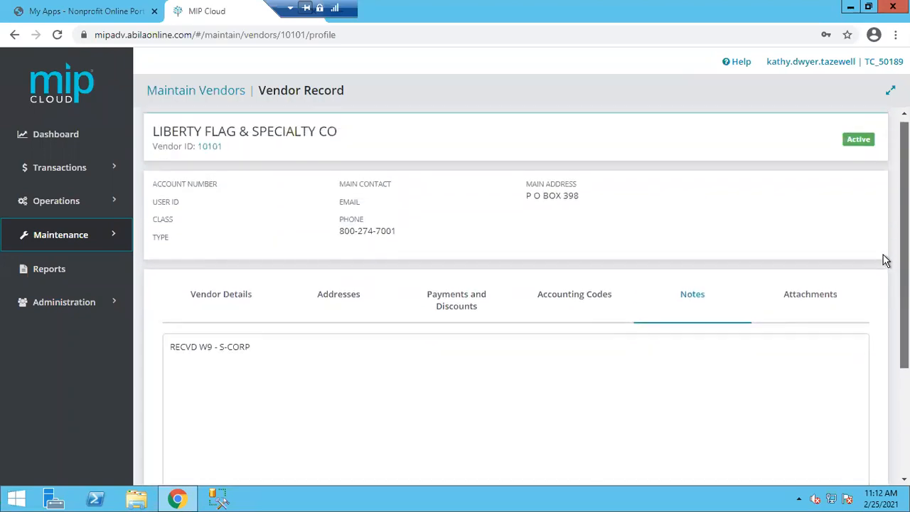
left_click(814, 299)
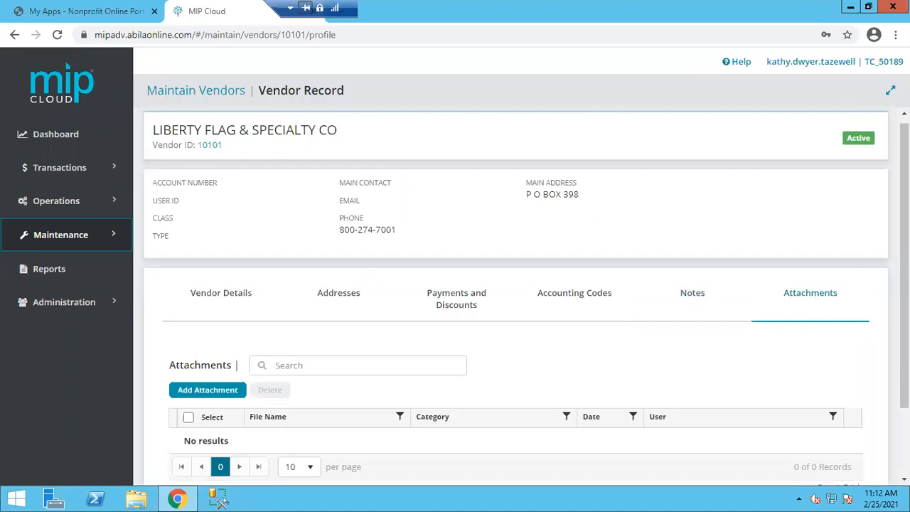
left_click_drag(905, 292, 905, 340)
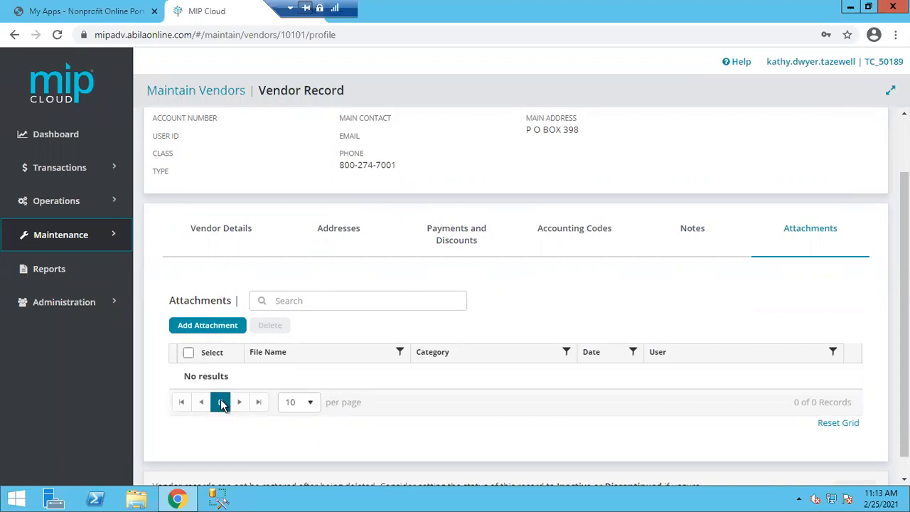
scroll(369, 344, "up", 1)
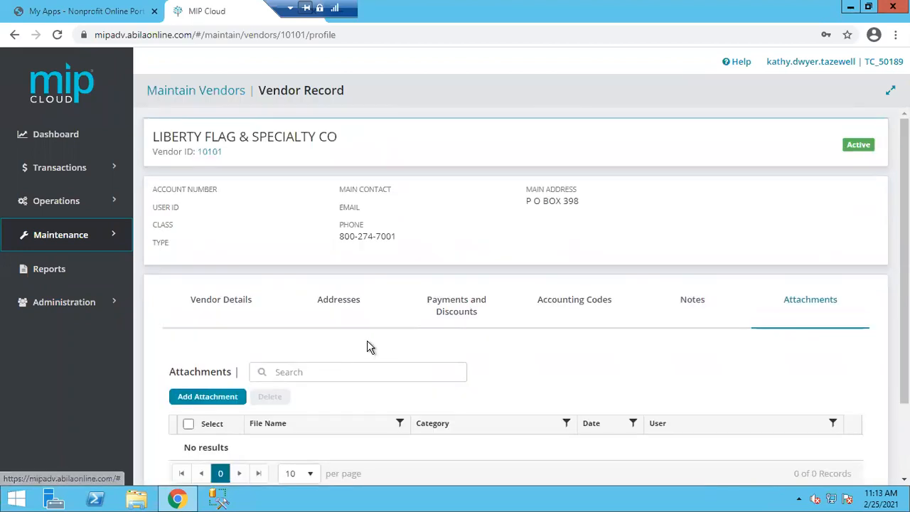
scroll(368, 347, "down", 1)
scroll(367, 346, "up", 1)
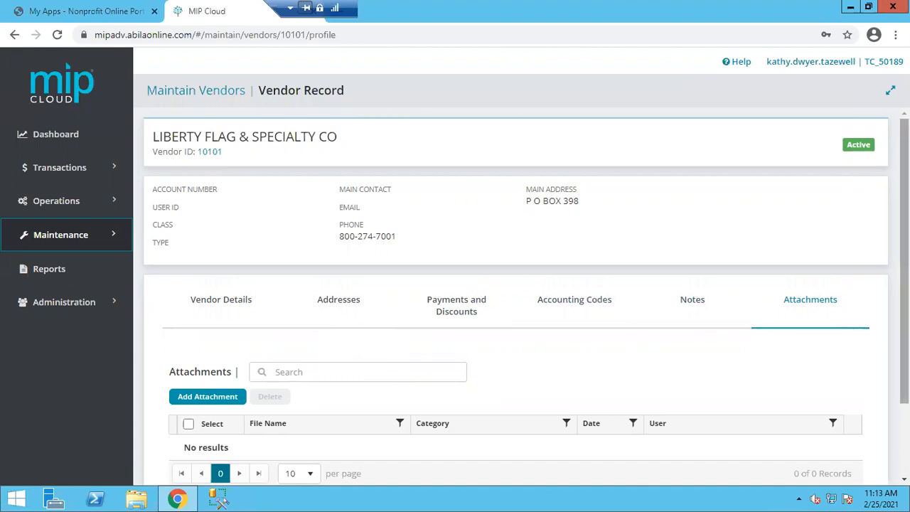
scroll(526, 296, "down", 2)
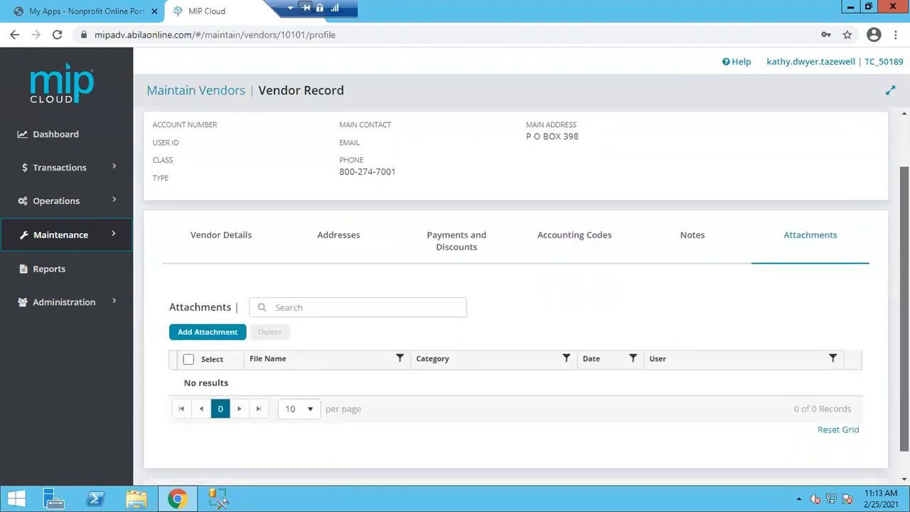
left_click_drag(905, 310, 905, 260)
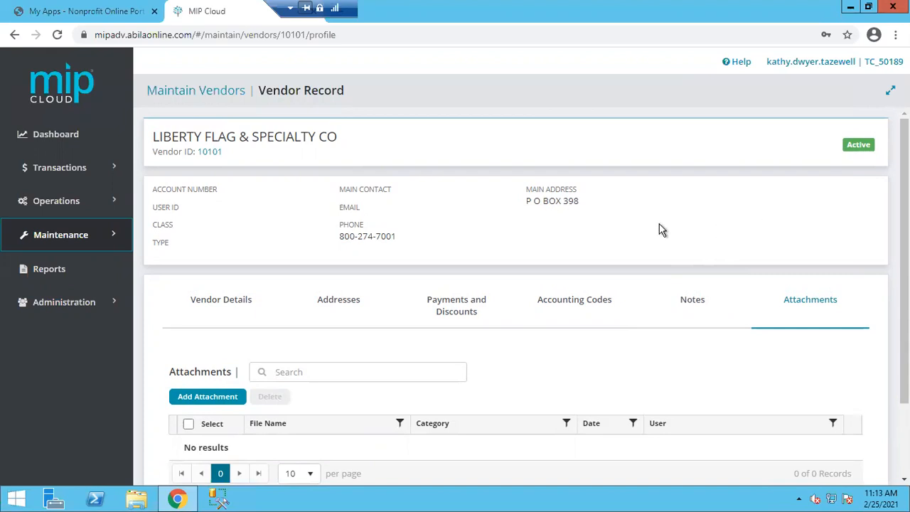
Leave the vendor record via the Maintain Vendors breadcrumb, discarding unsaved changes
left_click(192, 92)
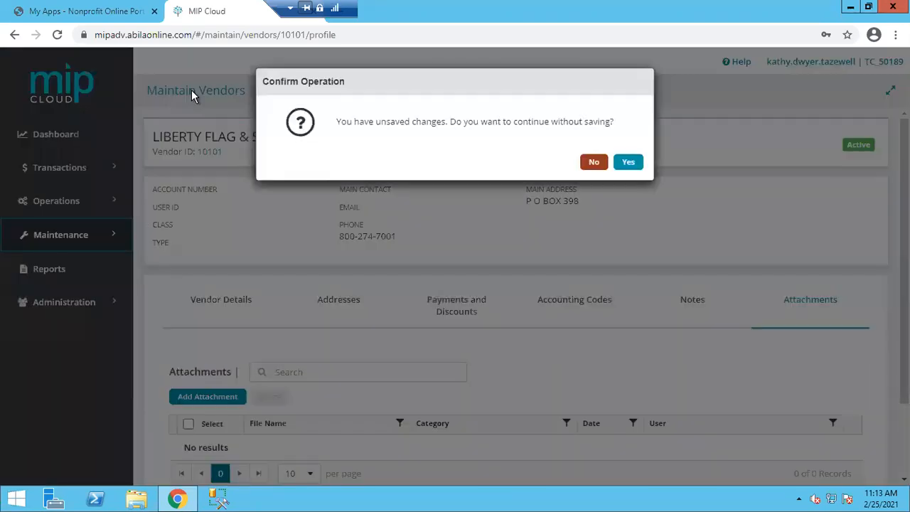
left_click(594, 163)
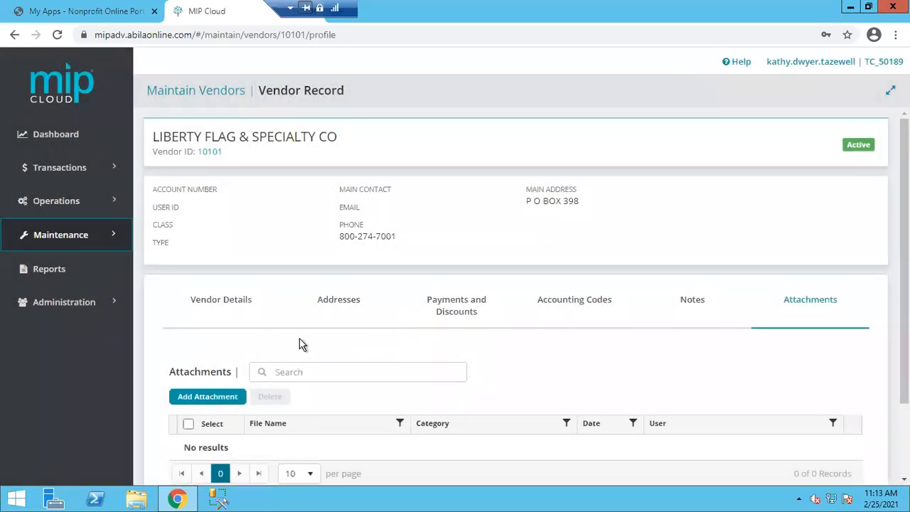
left_click(227, 90)
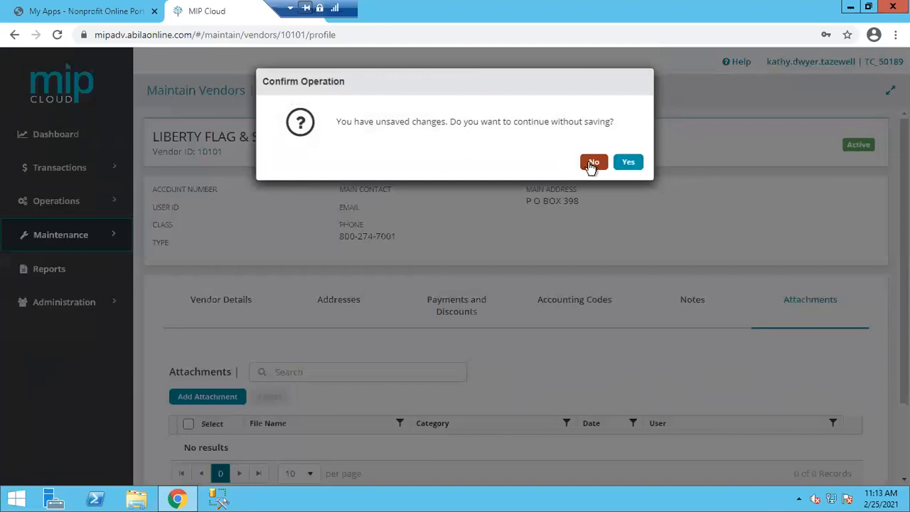
left_click(626, 168)
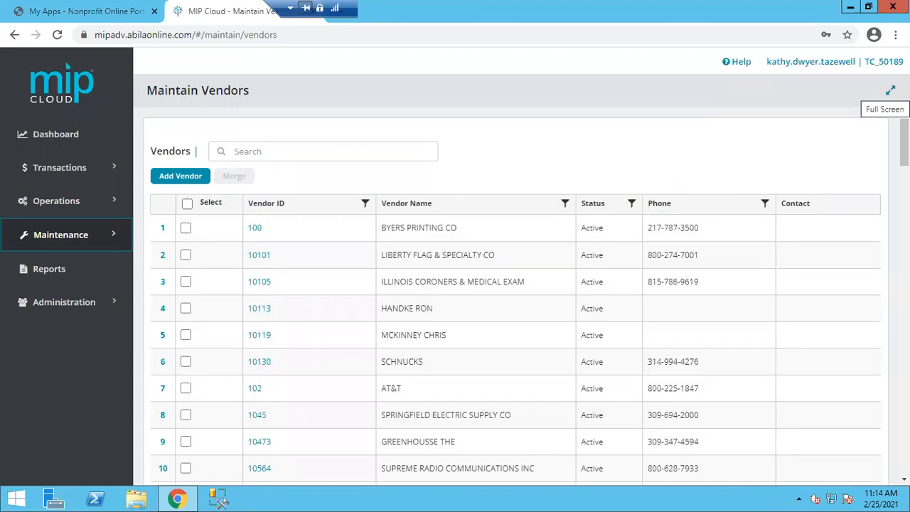
Toggle full-screen view on and off twice, then bring up the Transactions flyout
left_click(890, 90)
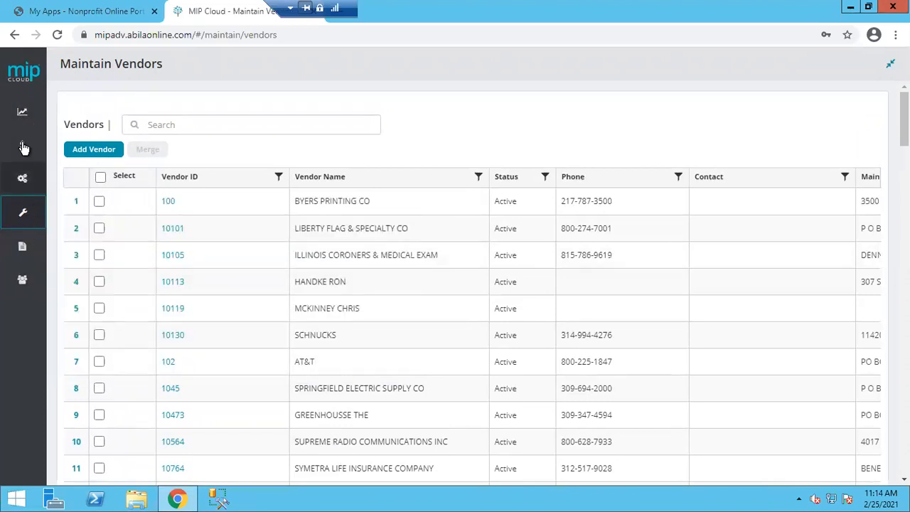
mouse_move(27, 146)
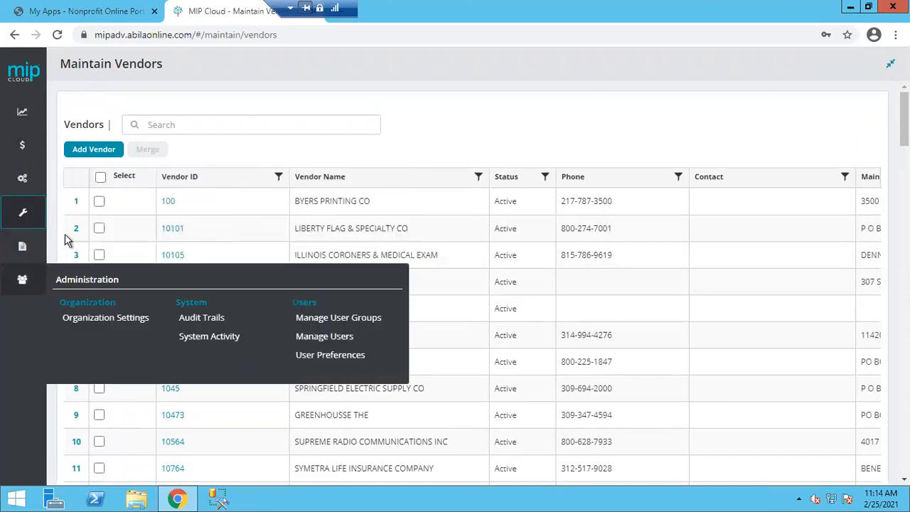
left_click(891, 64)
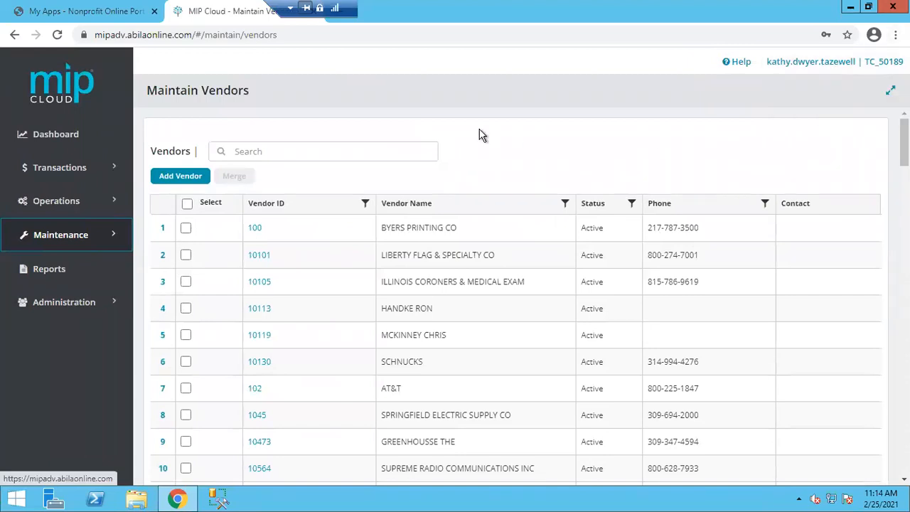
left_click(889, 92)
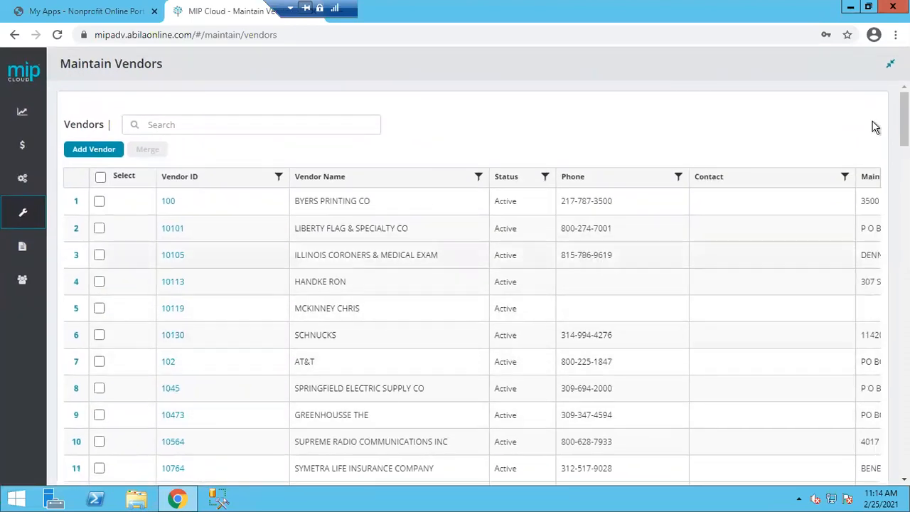
left_click(890, 68)
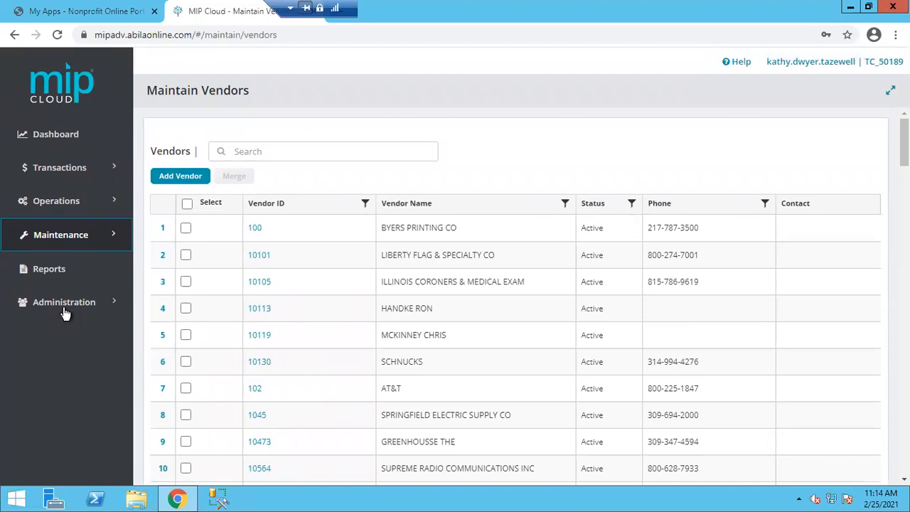
mouse_move(61, 176)
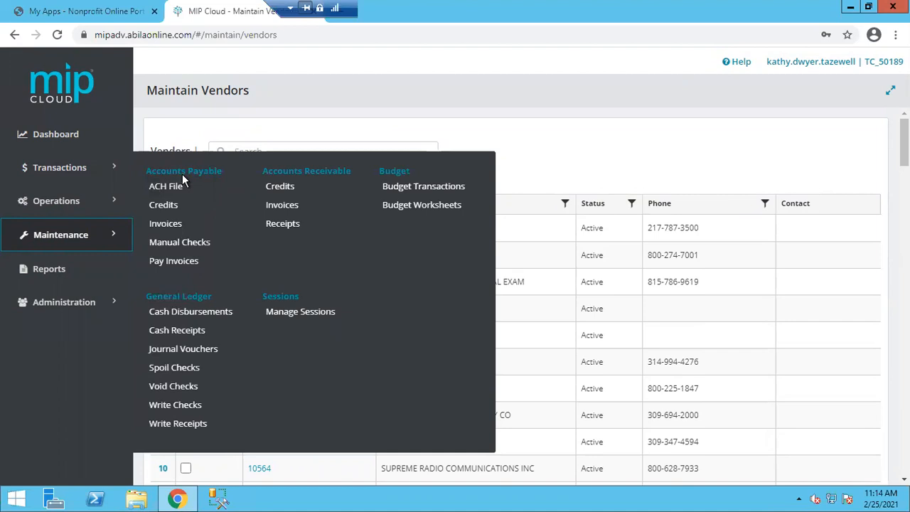
Go to Accounts Payable > Invoices to list the unposted invoice sessions
left_click(166, 224)
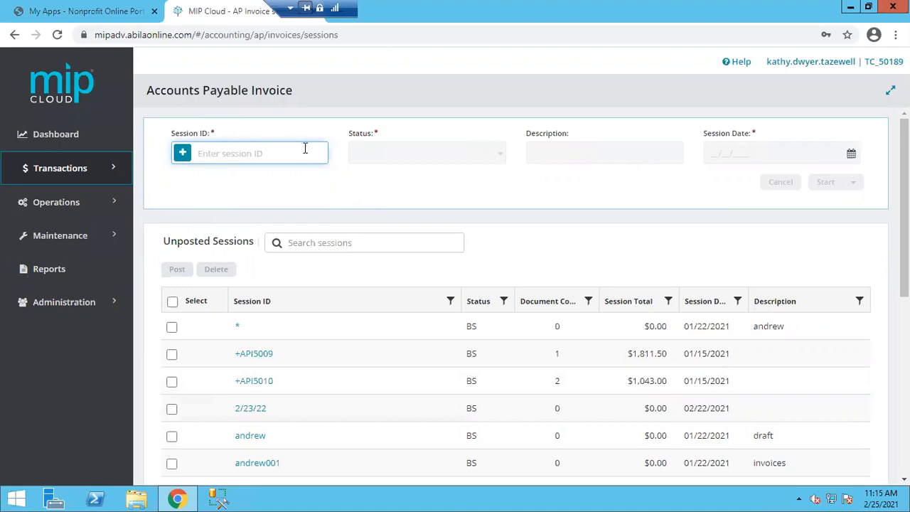
Create session AP70016 as Batch-To Post, with the user's name as description, dated 02/25/2021
left_click(182, 158)
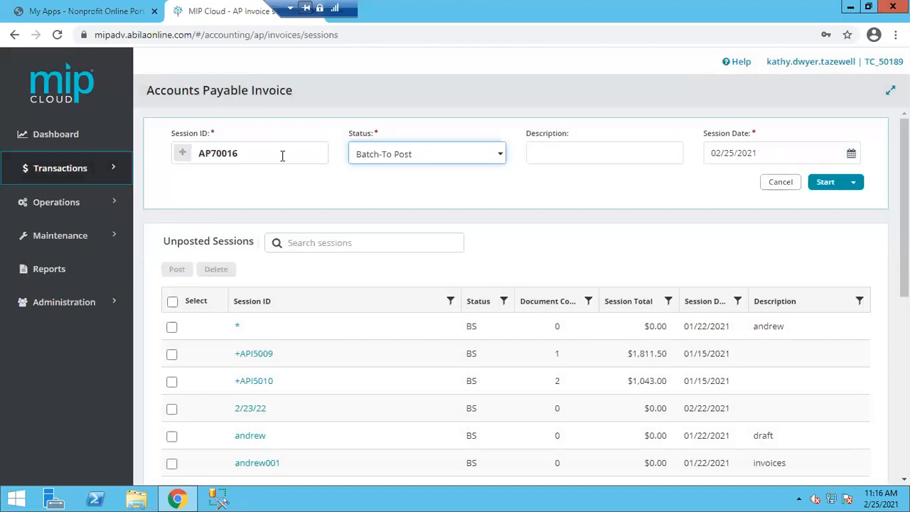
left_click(502, 157)
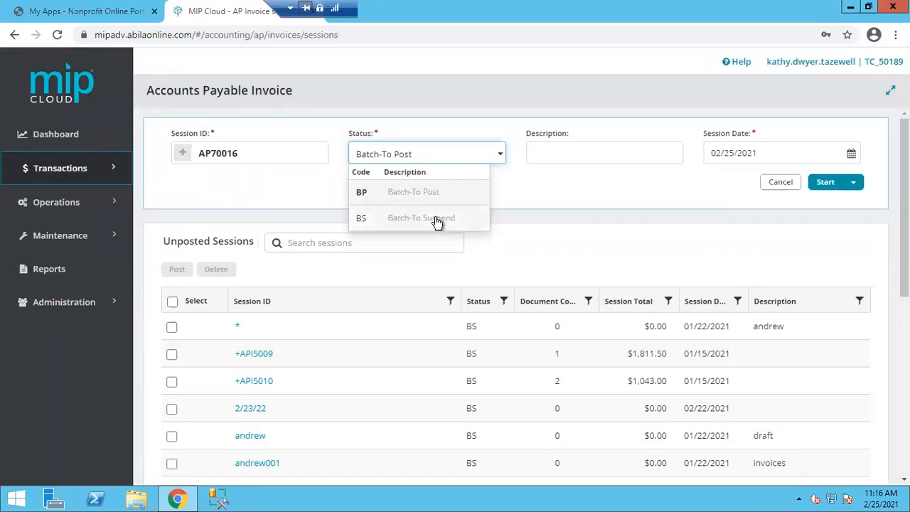
left_click(426, 199)
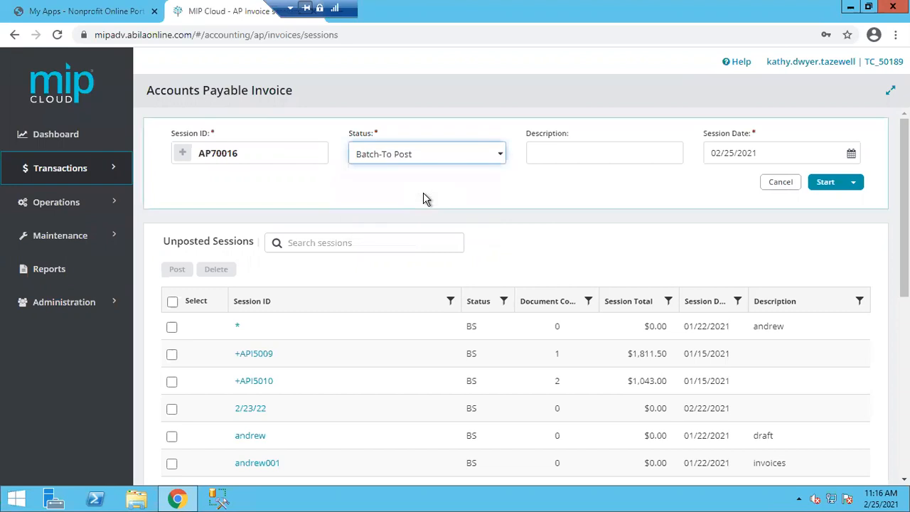
left_click(581, 149)
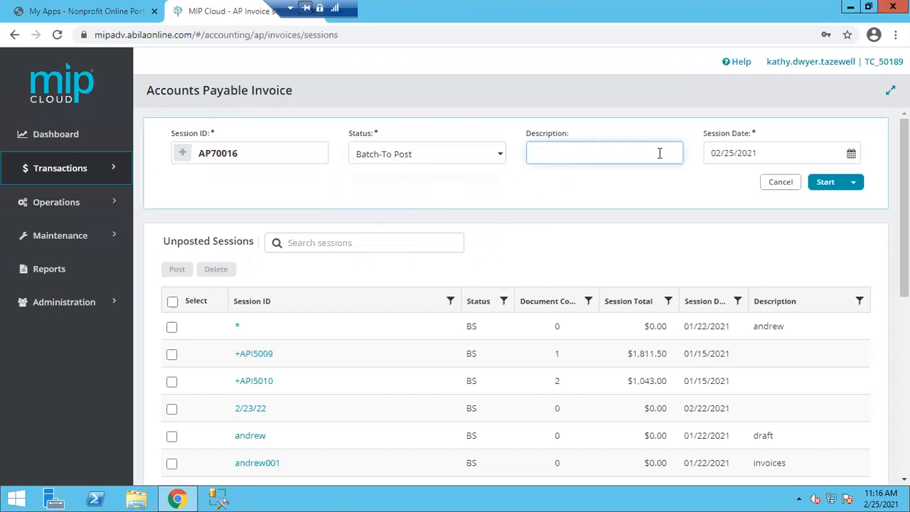
type("Kathy")
key("Tab")
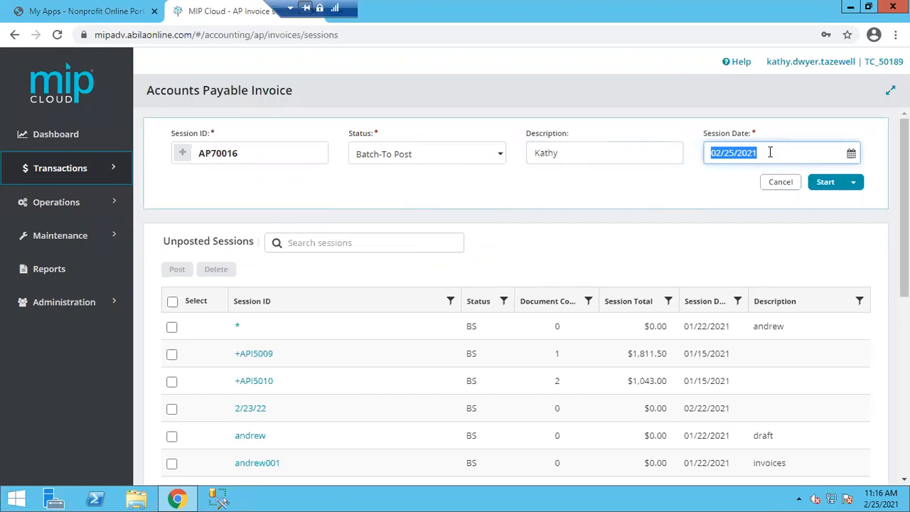
left_click(852, 155)
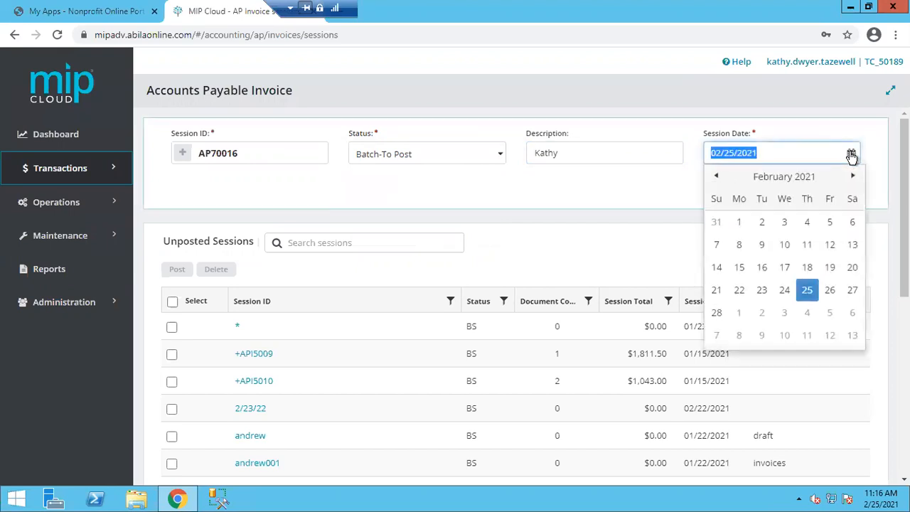
left_click(852, 155)
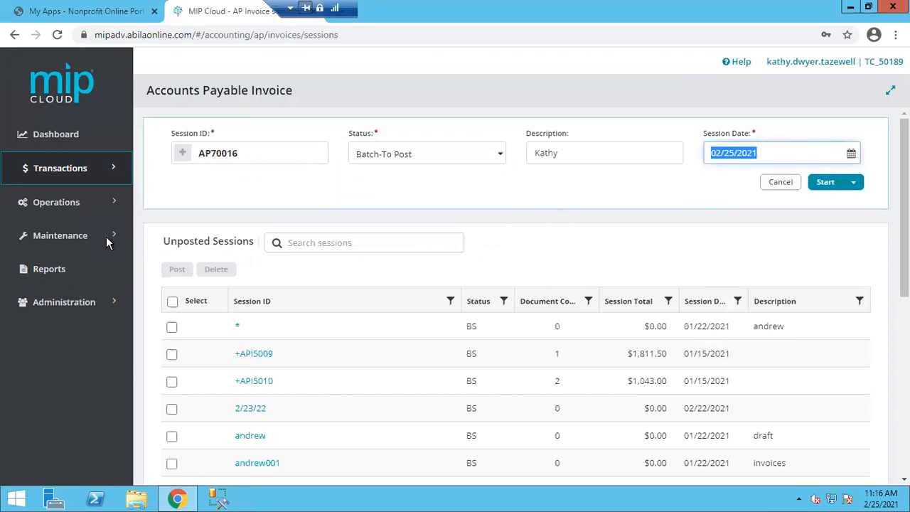
Start session AP70016 in expanded full-width view and preview the Copy, Reverse and Recall options
left_click(825, 184)
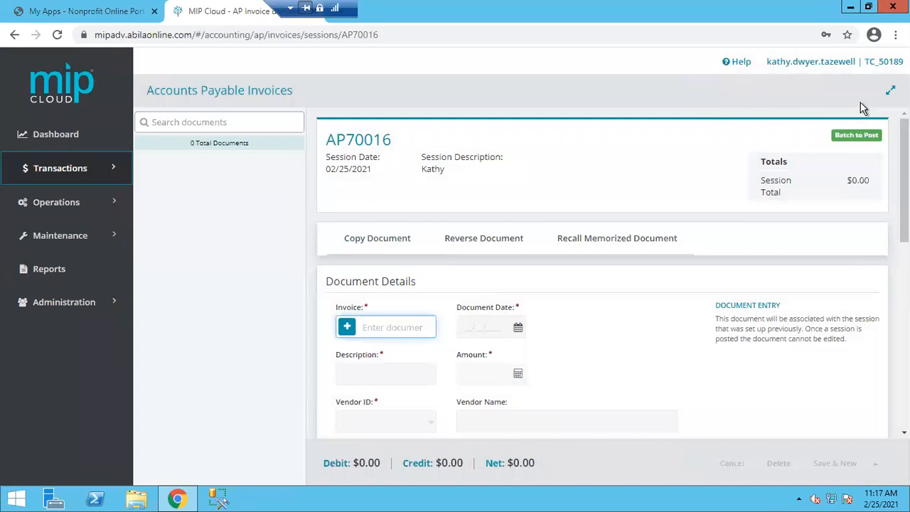
left_click(891, 90)
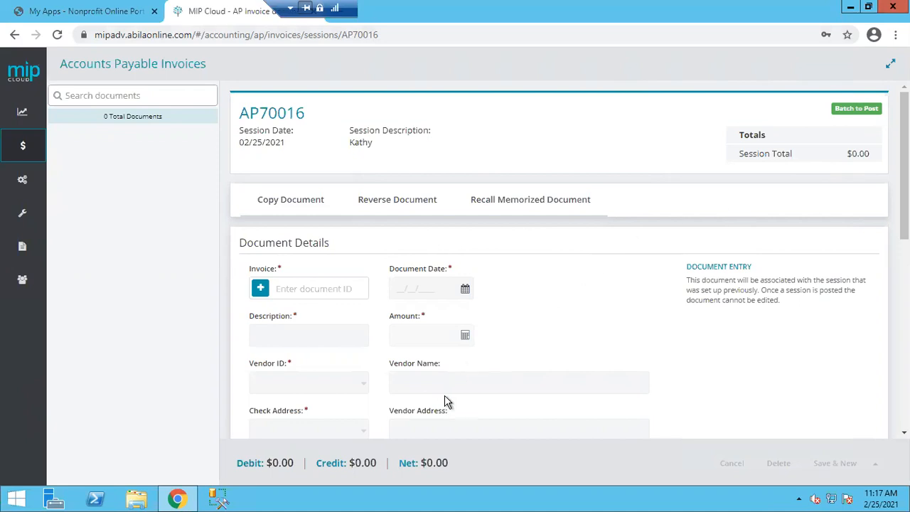
left_click(312, 215)
left_click(380, 207)
left_click(558, 204)
left_click(310, 287)
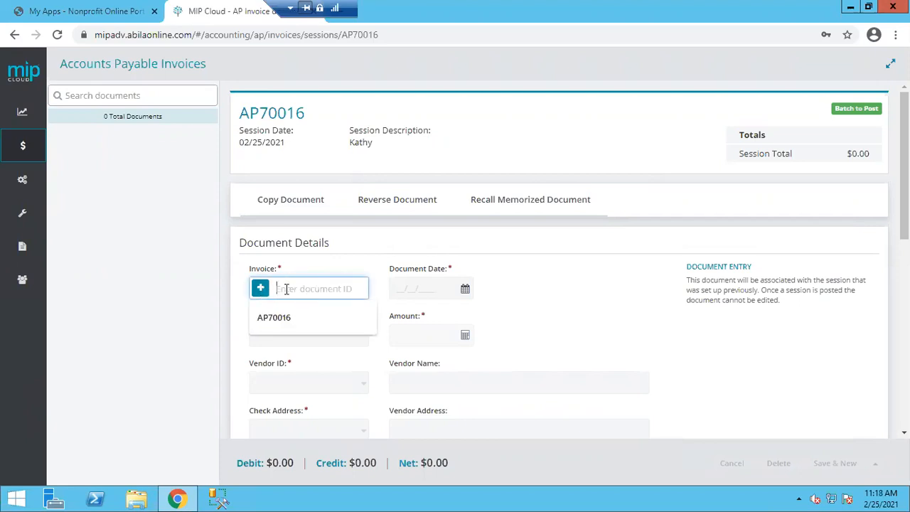
Enter invoice 789 with description 'Office Supplies' and amount 250.00
type("789")
scroll(290, 296, "down", 3)
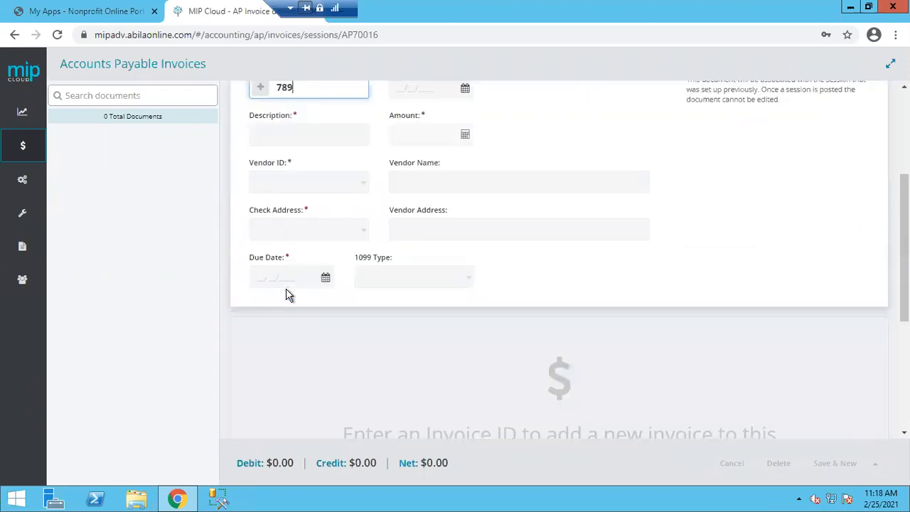
key("Tab")
scroll(486, 242, "up", 3)
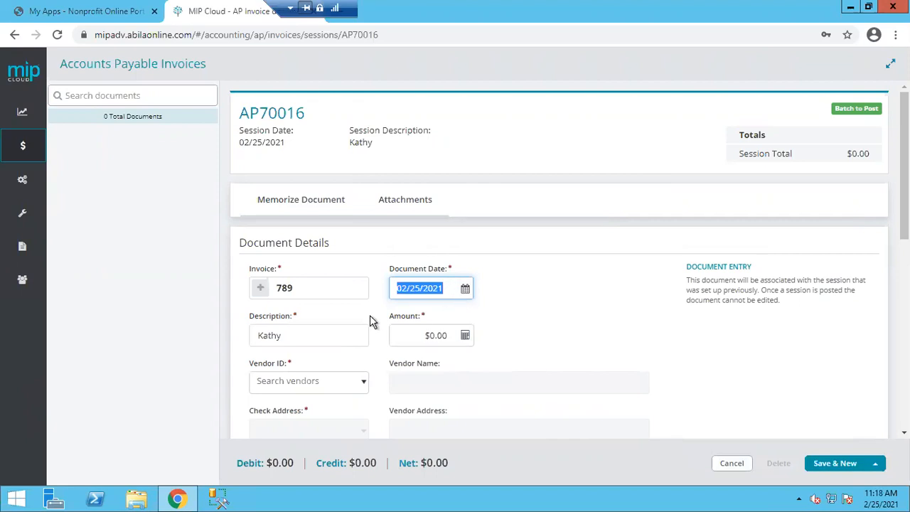
left_click(303, 333)
key("BackSpace")
key("BackSpace")
key("BackSpace")
key("BackSpace")
key("BackSpace")
type("O")
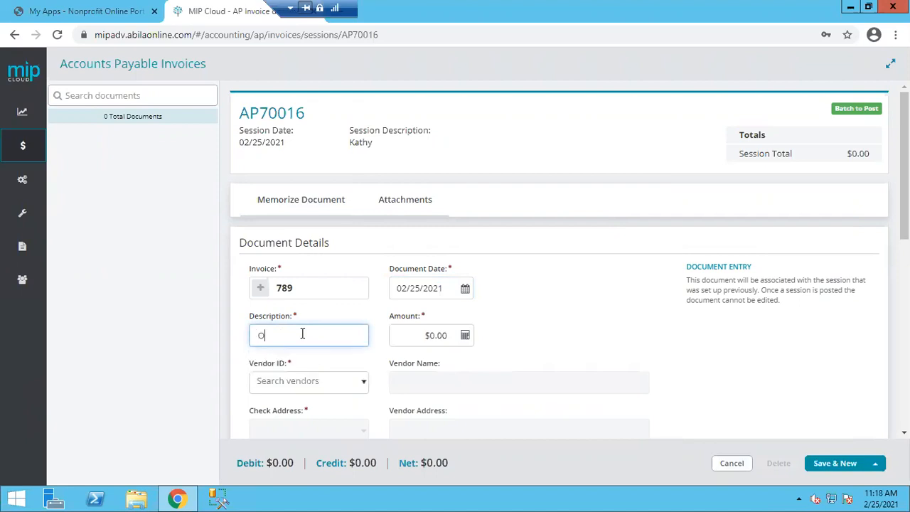
type("ffice Supplies")
key("Tab")
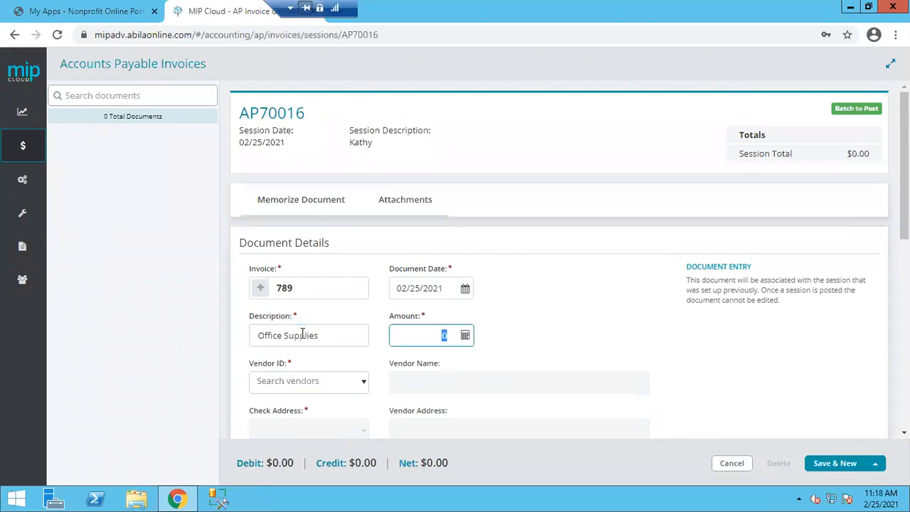
type("250.00")
key("Tab")
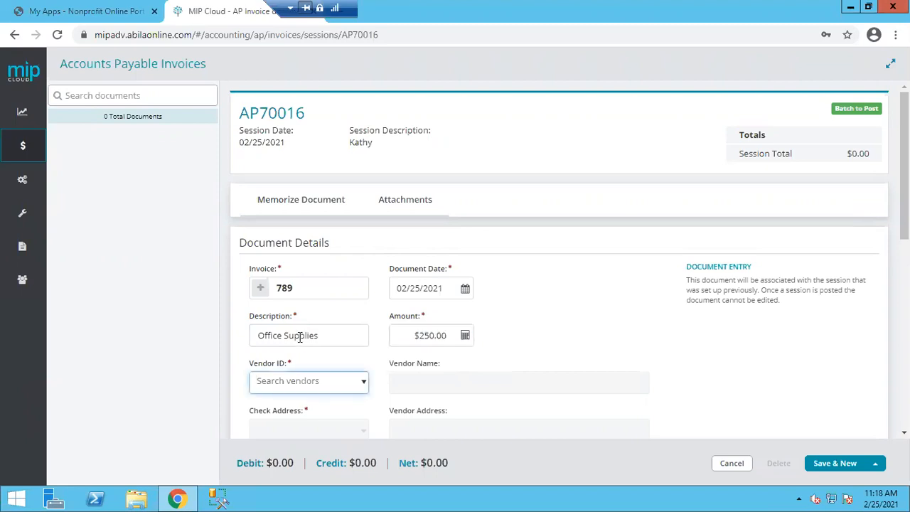
Choose vendor 100, Byers Printing Co, for the invoice
left_click(344, 384)
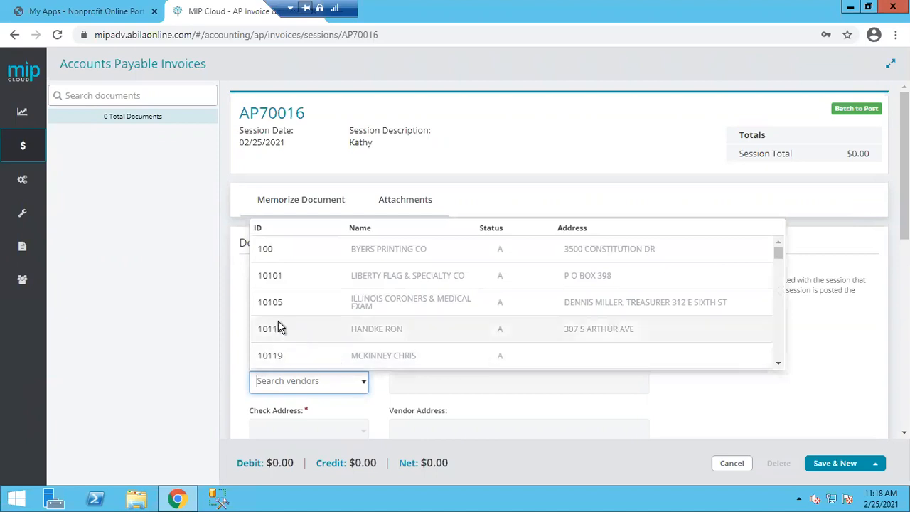
left_click(277, 250)
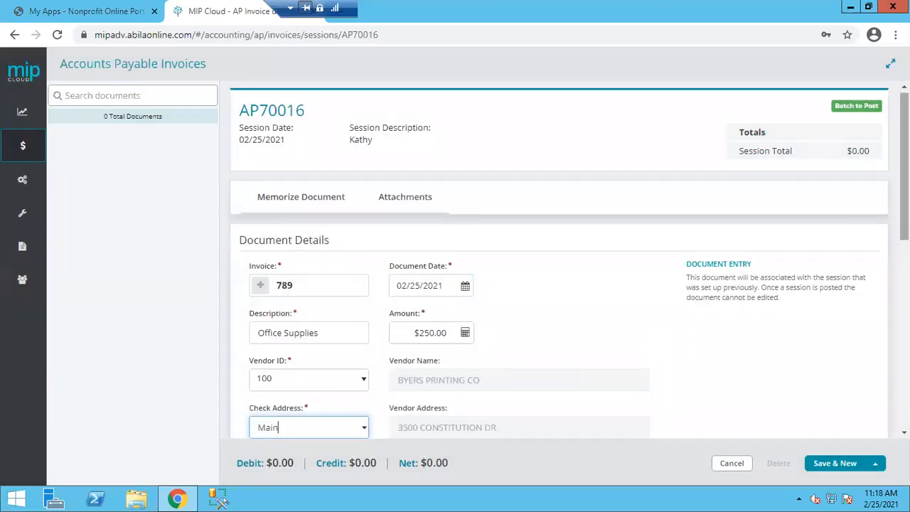
left_click_drag(905, 167, 905, 261)
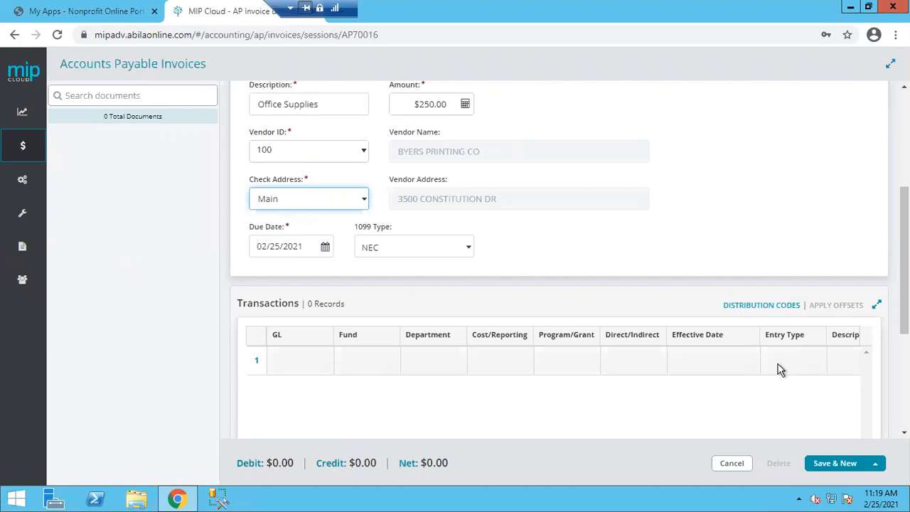
left_click(313, 369)
key("Tab")
key("Tab")
key("Tab")
key("Tab")
key("Tab")
key("Tab")
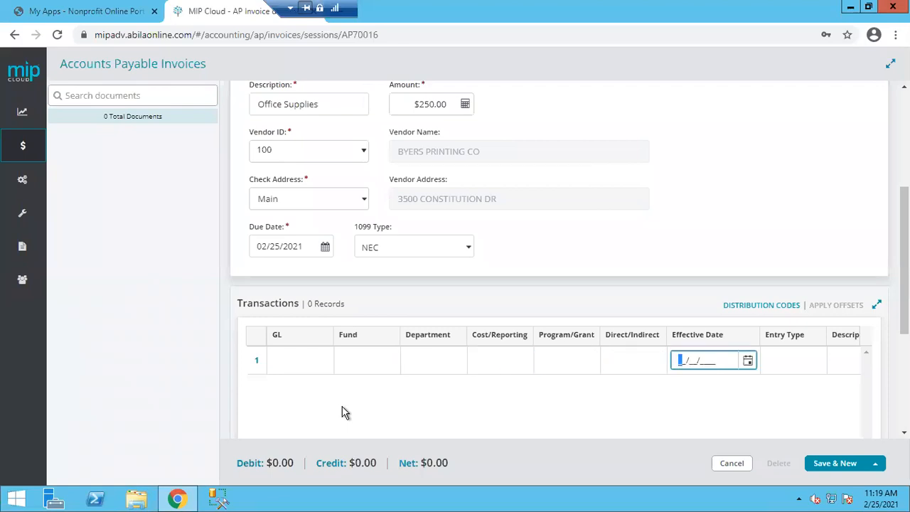
key("Tab")
key("Tab")
key("Tab")
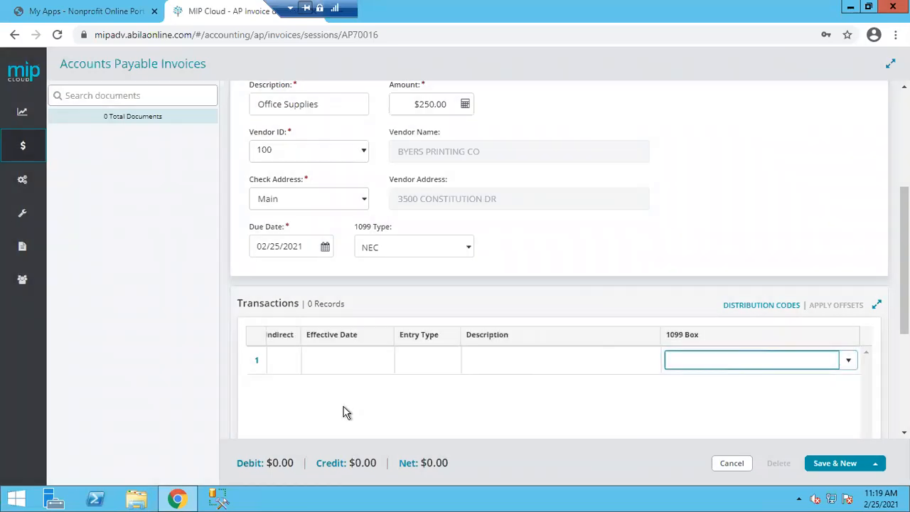
key("Tab")
key("Tab")
key("Tab")
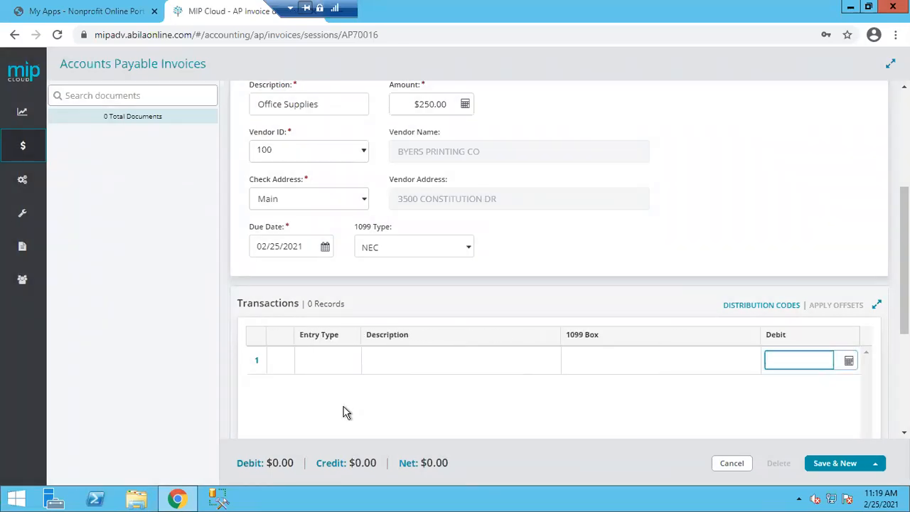
key("Tab")
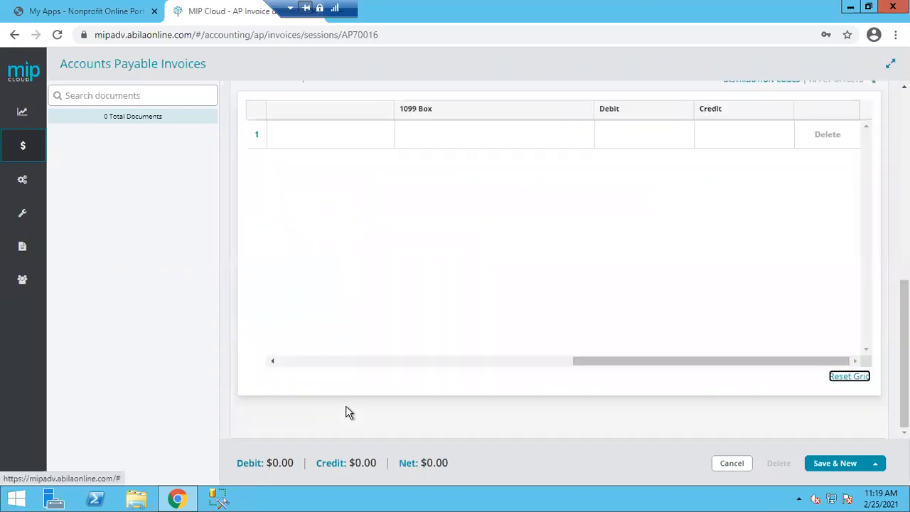
left_click_drag(662, 360, 346, 368)
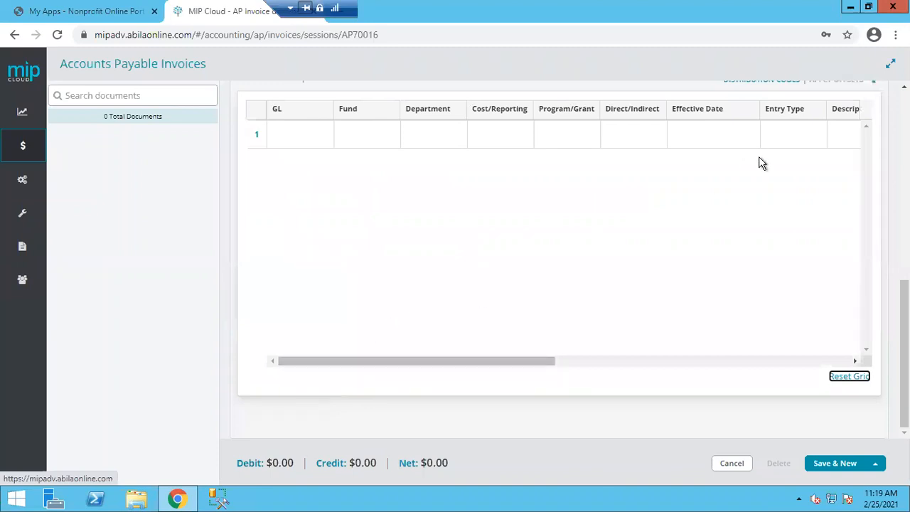
left_click_drag(905, 308, 882, 187)
scroll(882, 186, "down", 1)
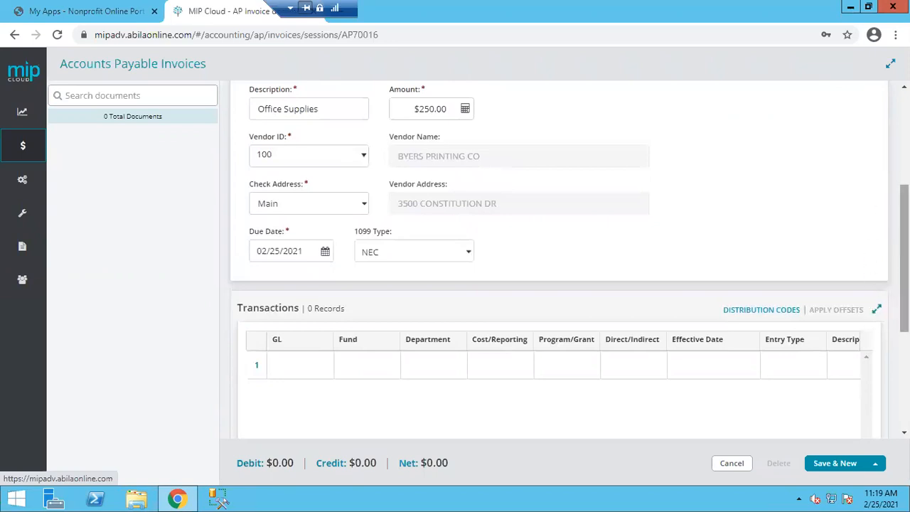
left_click_drag(905, 211, 884, 79)
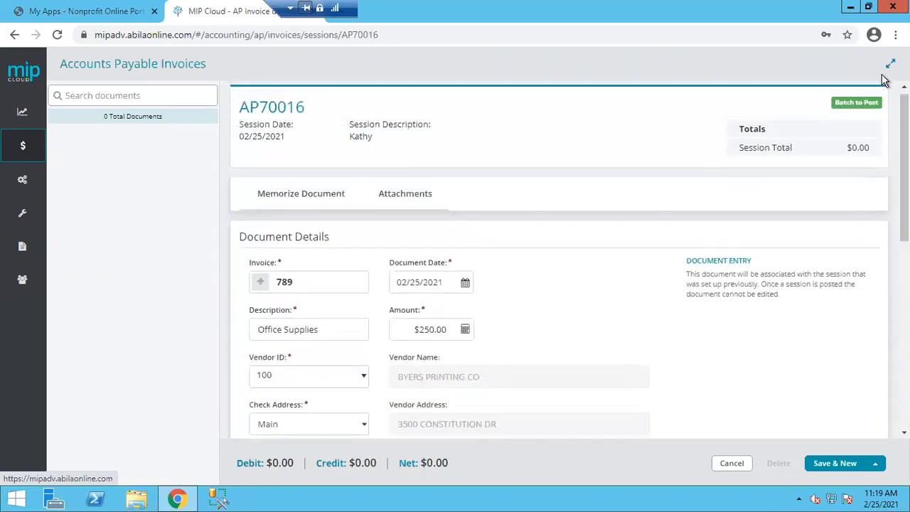
left_click_drag(905, 167, 905, 301)
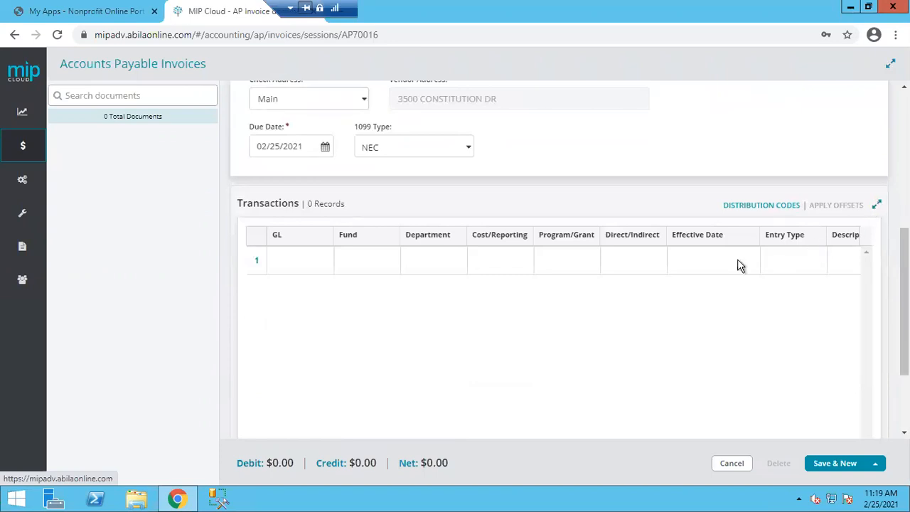
scroll(682, 277, "up", 10)
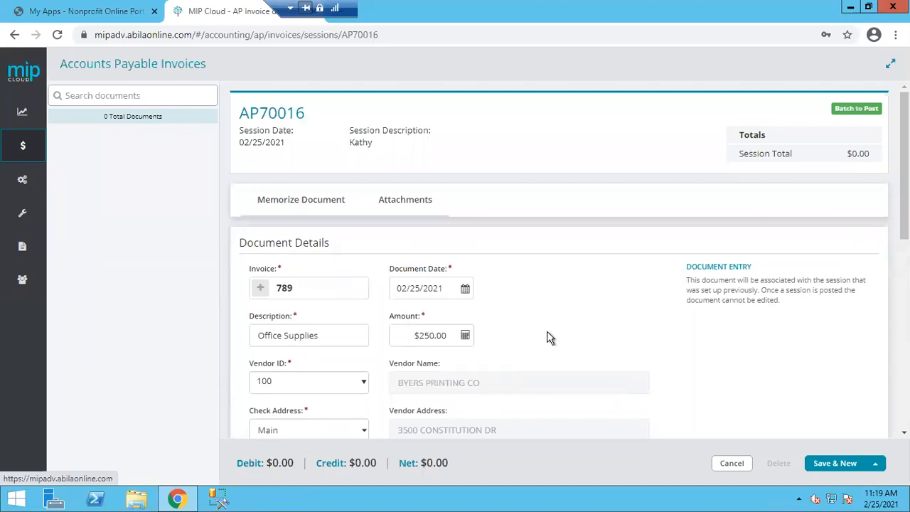
scroll(554, 334, "down", 1)
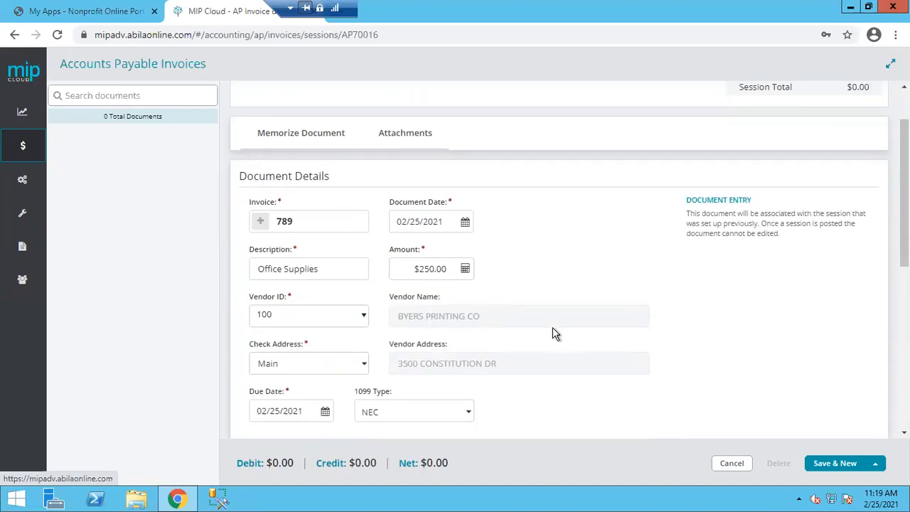
scroll(554, 335, "down", 3)
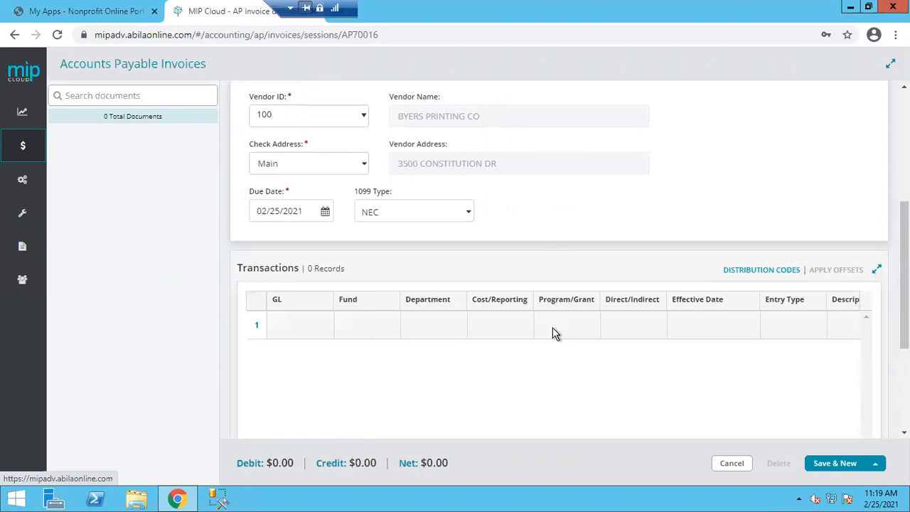
scroll(554, 335, "up", 4)
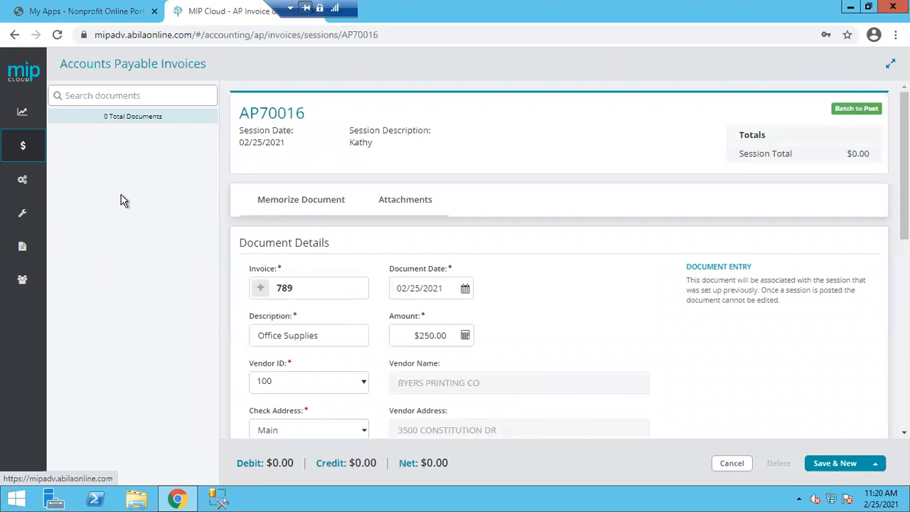
left_click(114, 64)
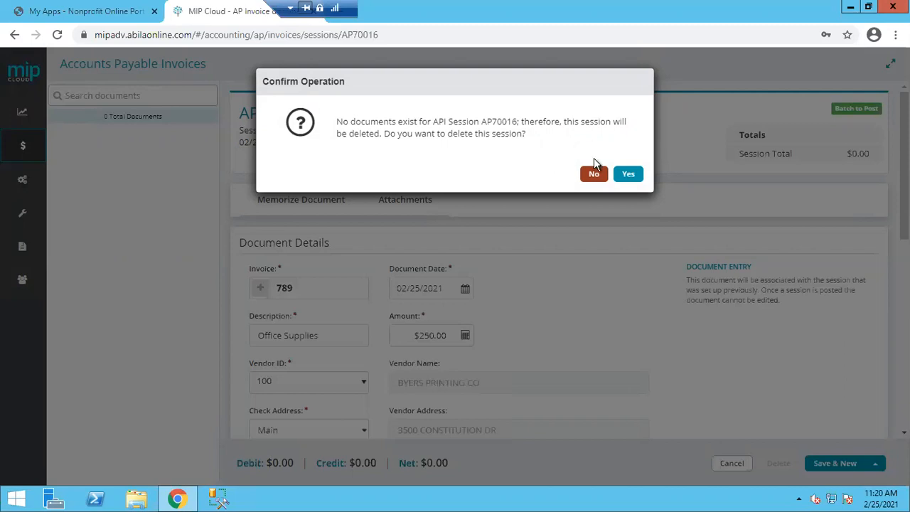
left_click(629, 178)
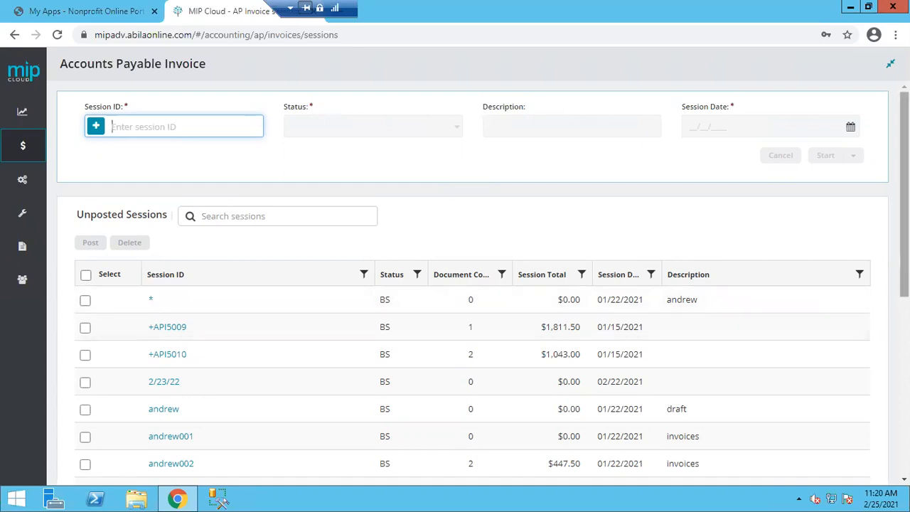
Exit full-screen view and go to the Reports area from the sidebar
left_click_drag(904, 193, 904, 370)
scroll(860, 288, "up", 5)
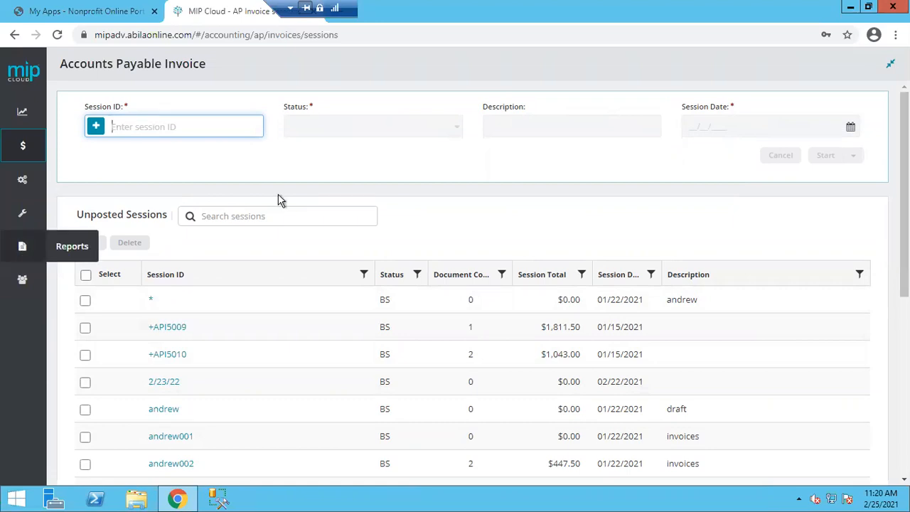
left_click(890, 64)
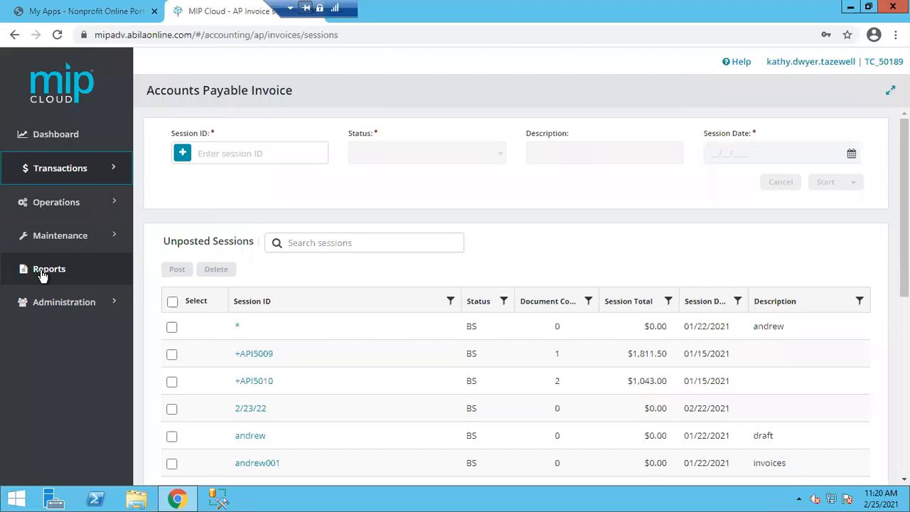
left_click(42, 272)
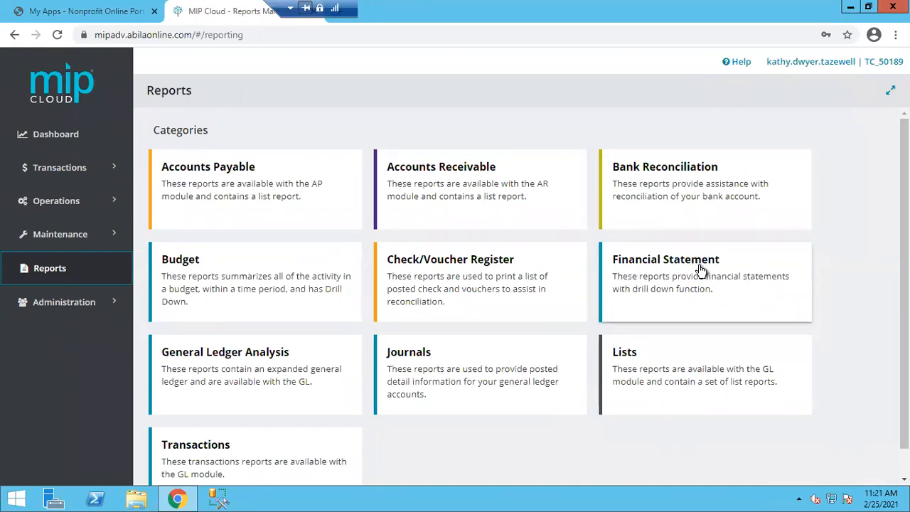
Open the Lists category and choose the Chart of Accounts List report type
left_click(625, 356)
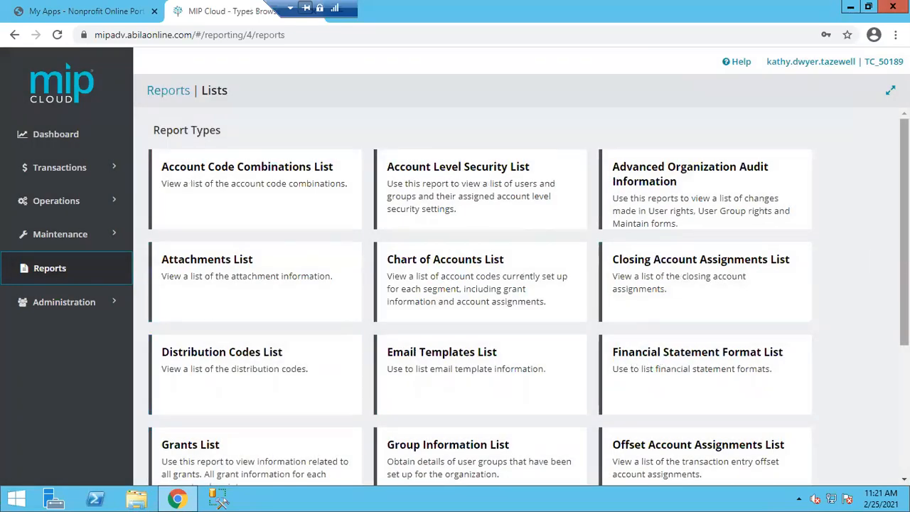
scroll(480, 296, "down", 2)
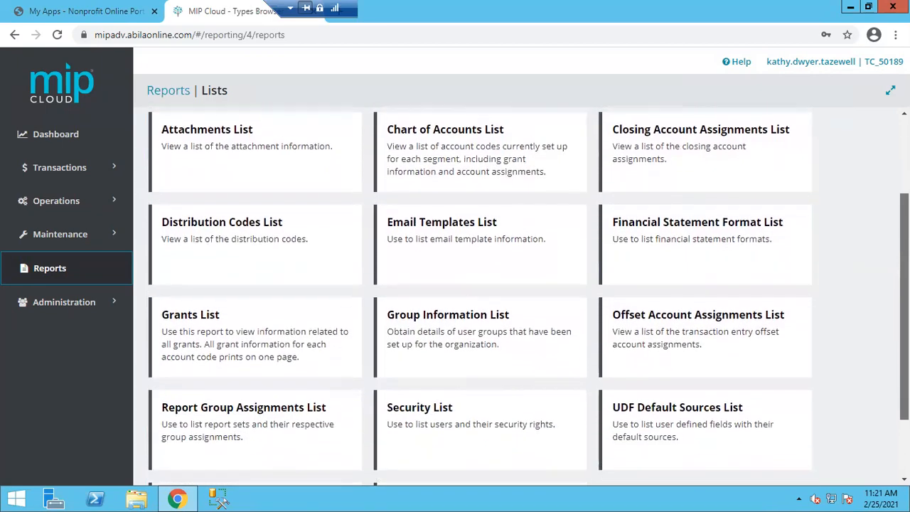
scroll(480, 296, "down", 2)
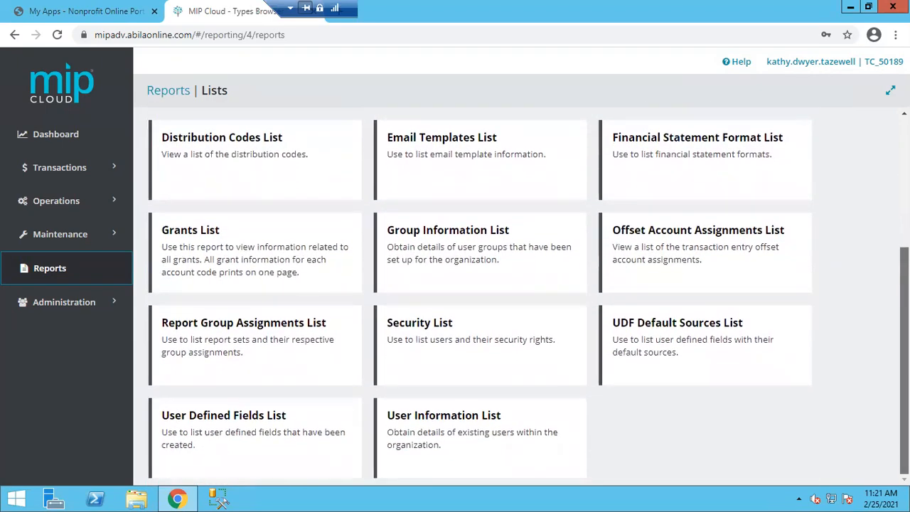
scroll(890, 233, "up", 3)
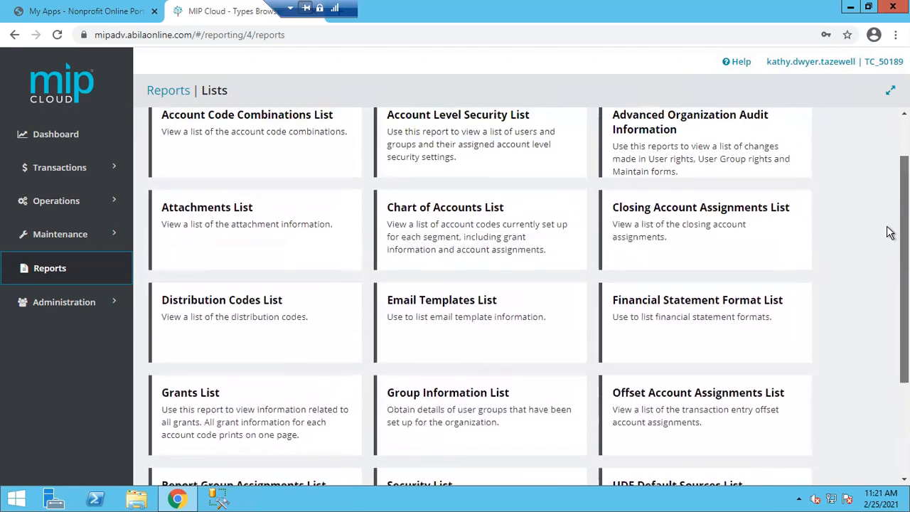
scroll(890, 233, "down", 1)
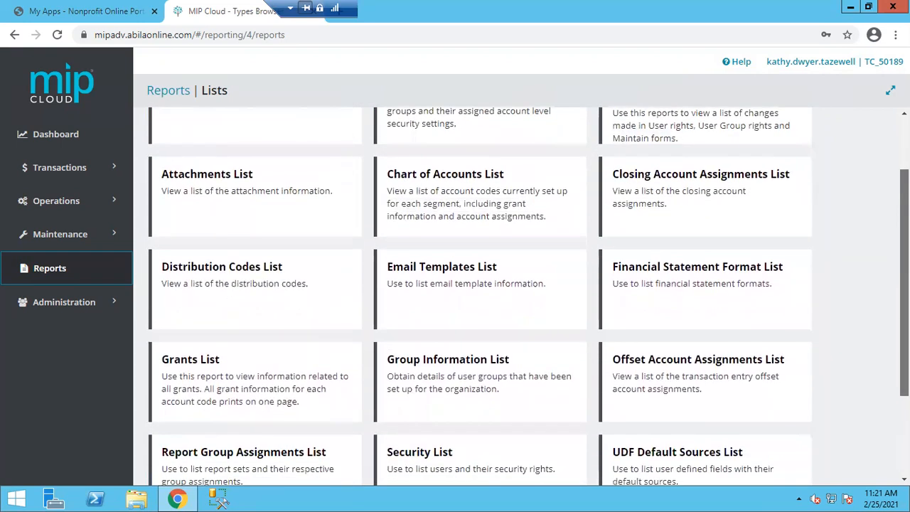
scroll(528, 297, "down", 3)
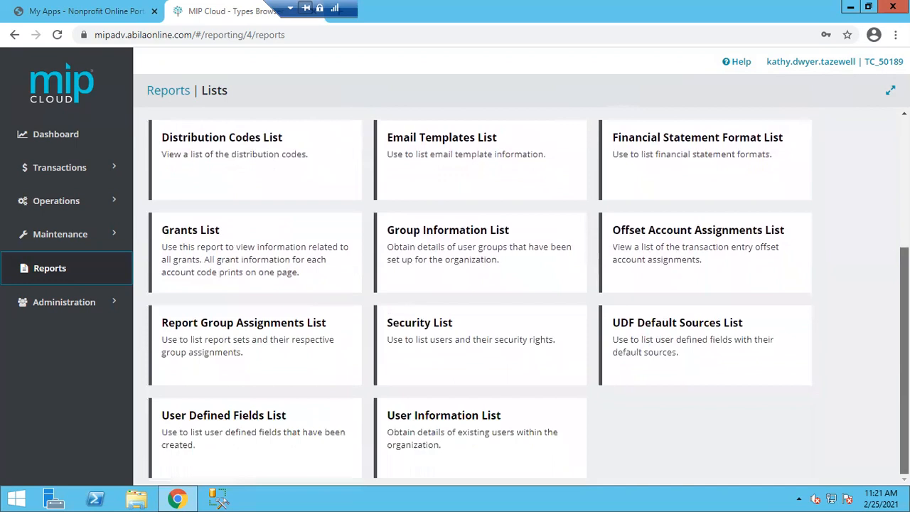
scroll(867, 239, "up", 4)
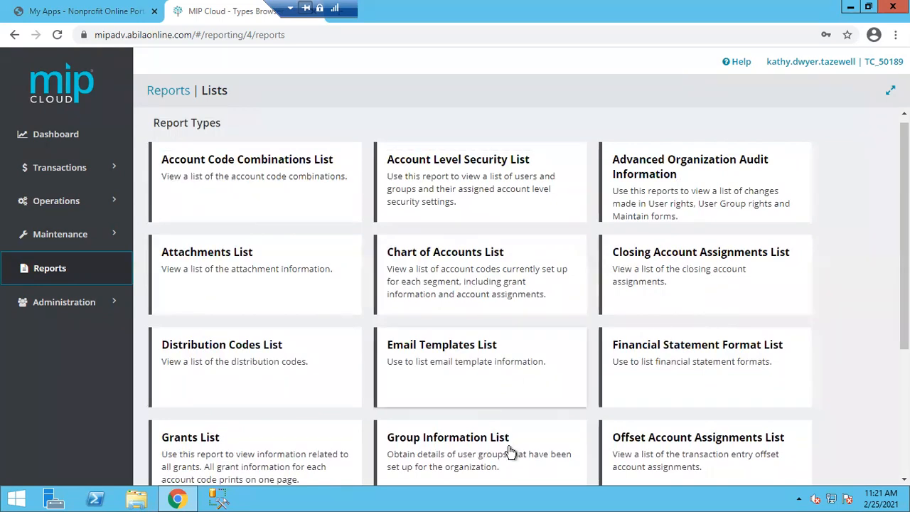
left_click(429, 261)
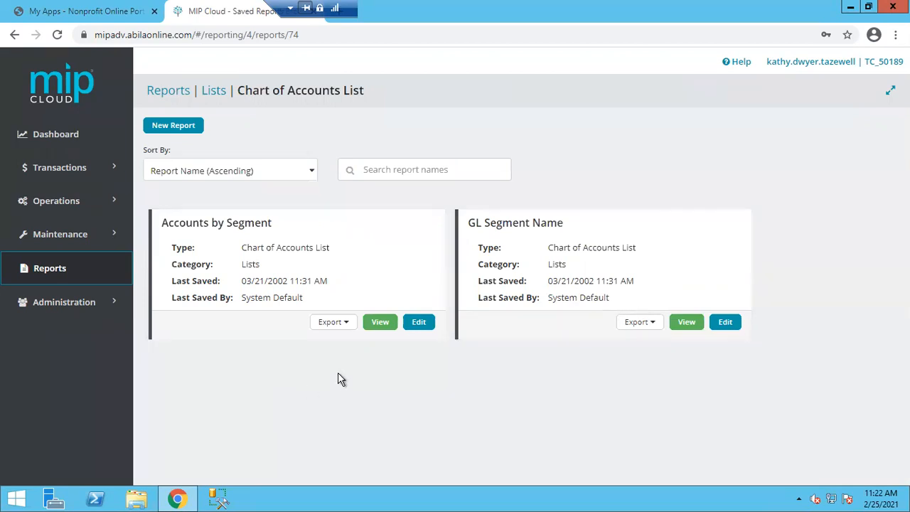
View the Accounts by Segment report for Tazewell County_TRN
left_click(380, 323)
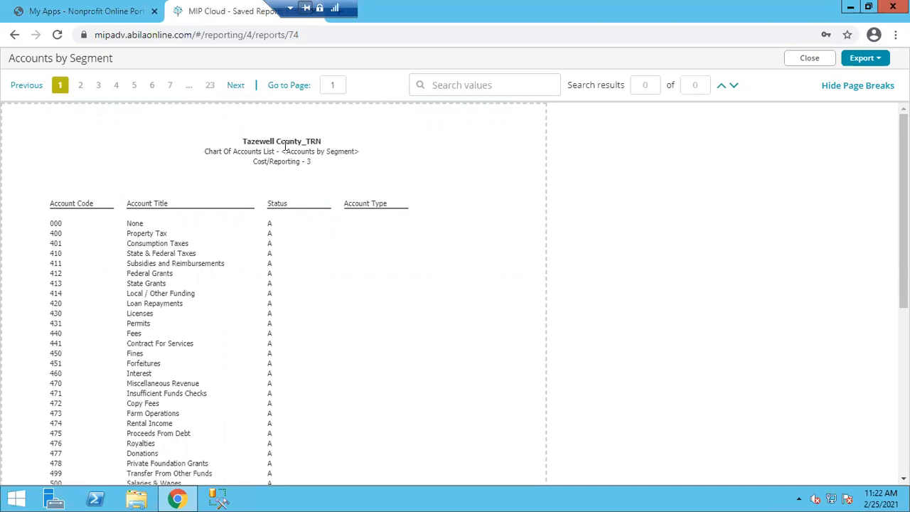
Search the report values for 'Fees', then select the search term
left_click(491, 86)
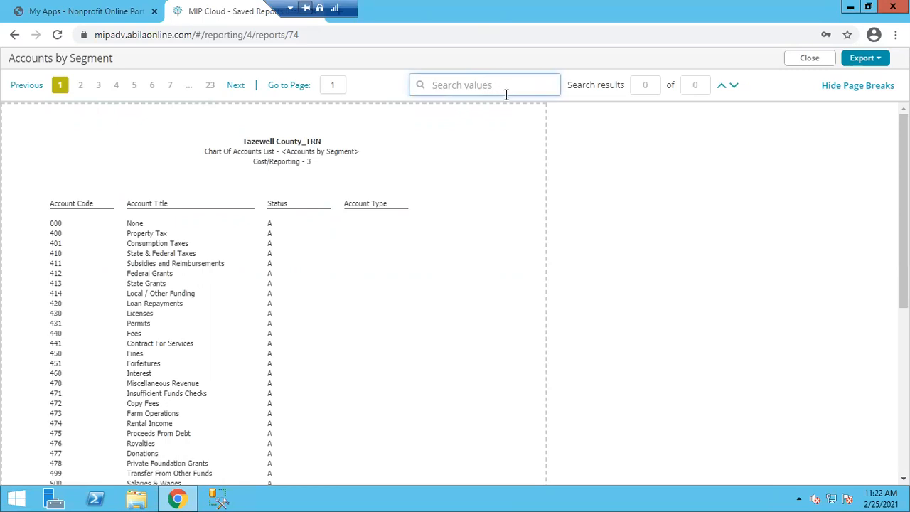
type("Fees")
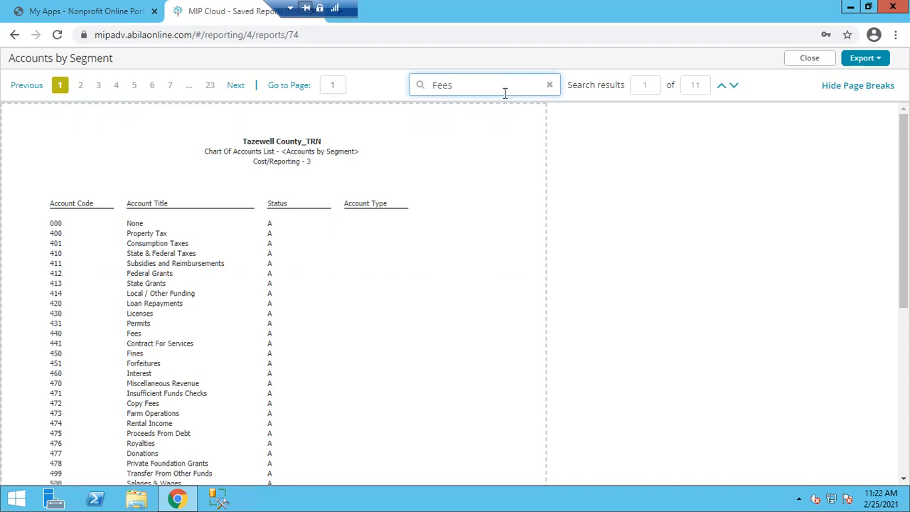
key("Tab")
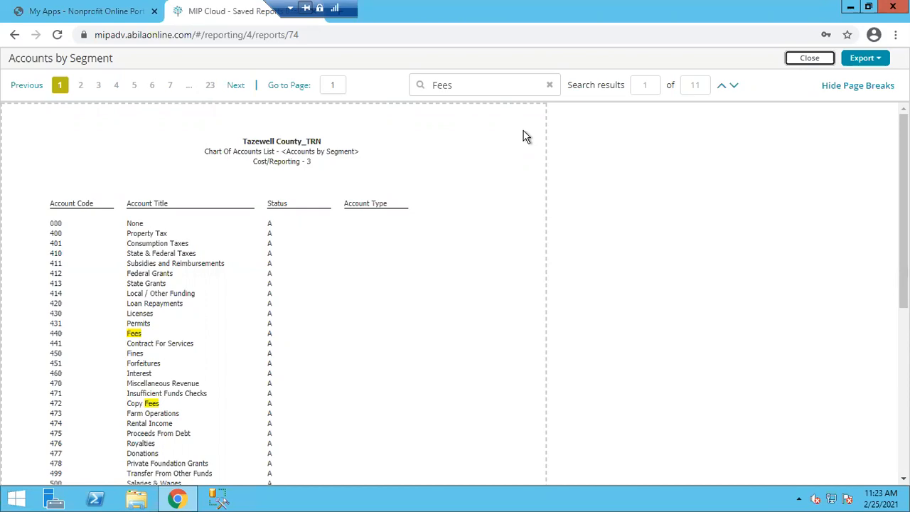
left_click(471, 86)
left_click_drag(468, 86, 441, 84)
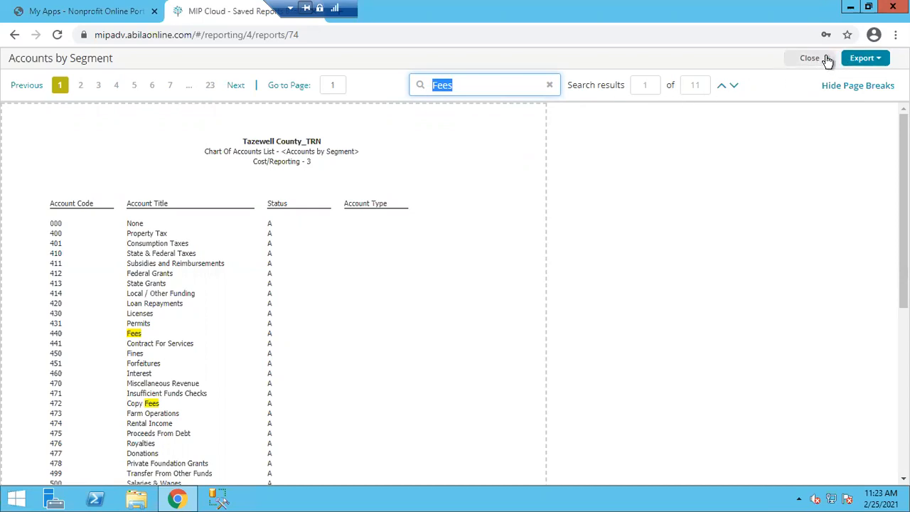
Check the PDF and XLS export formats, then close the Accounts by Segment report
left_click(881, 61)
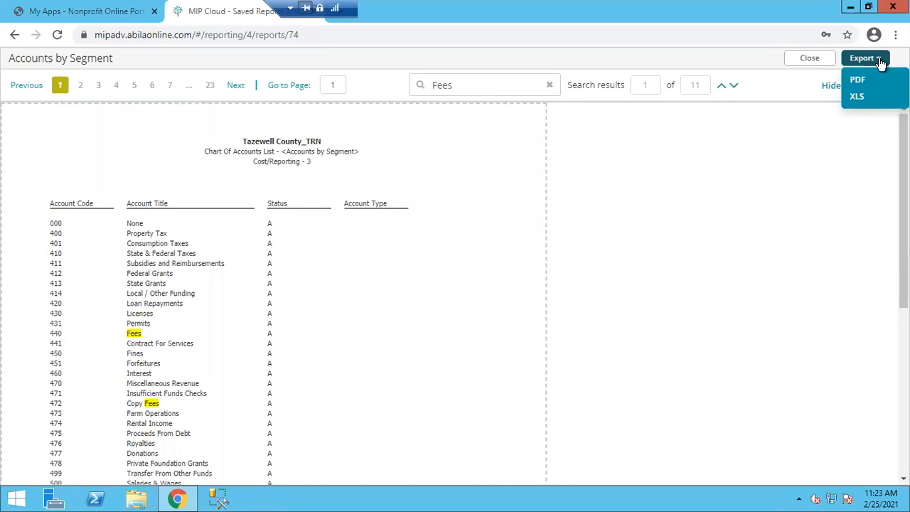
left_click(809, 59)
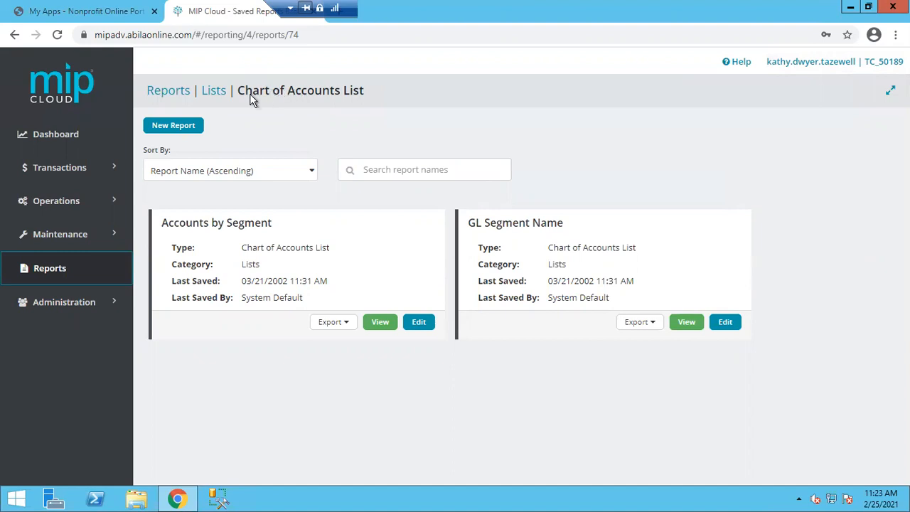
Return through the Lists and Reports breadcrumbs to the report categories page
left_click(217, 93)
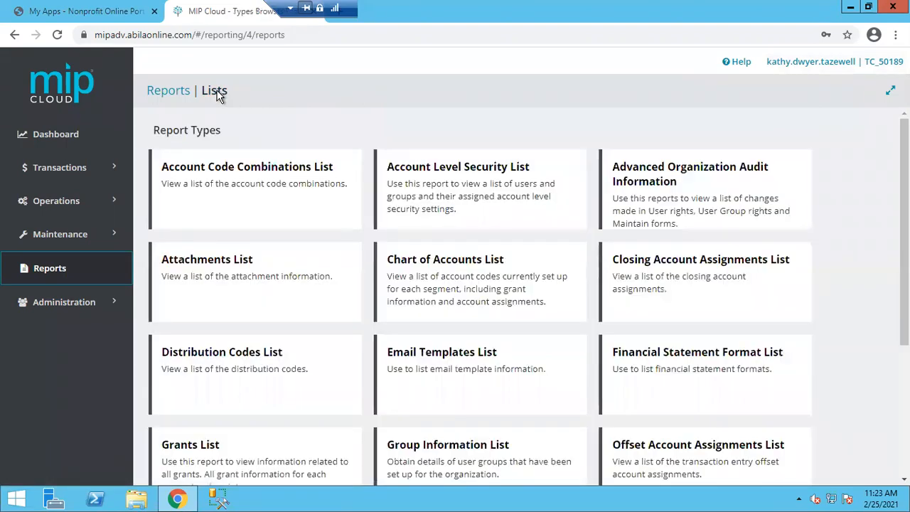
left_click(168, 93)
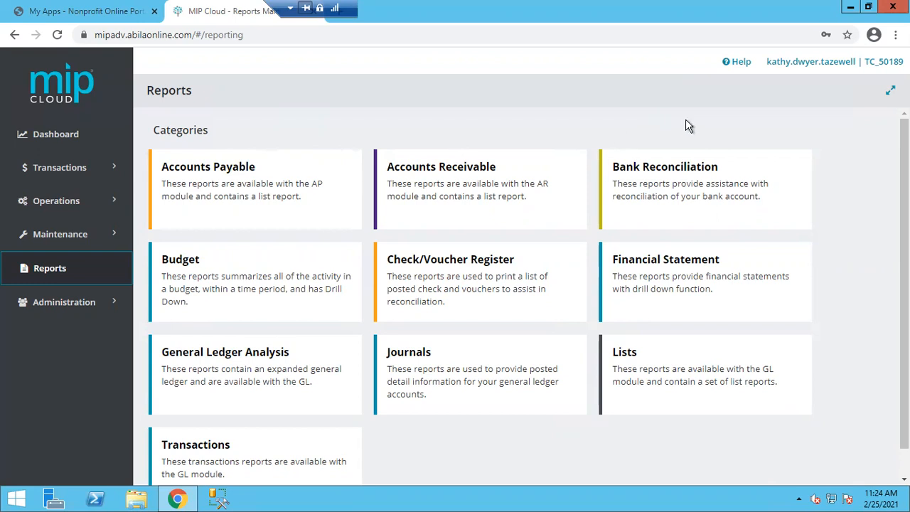
scroll(689, 126, "down", 1)
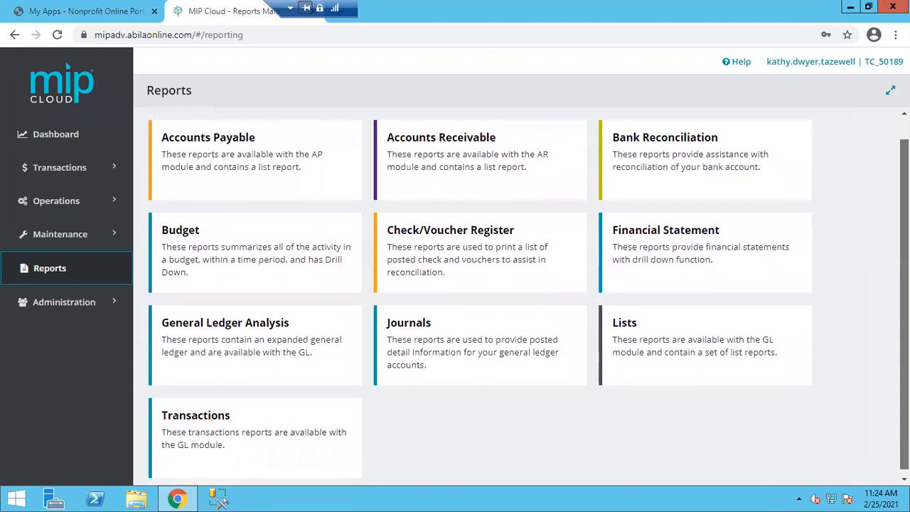
scroll(606, 100, "up", 1)
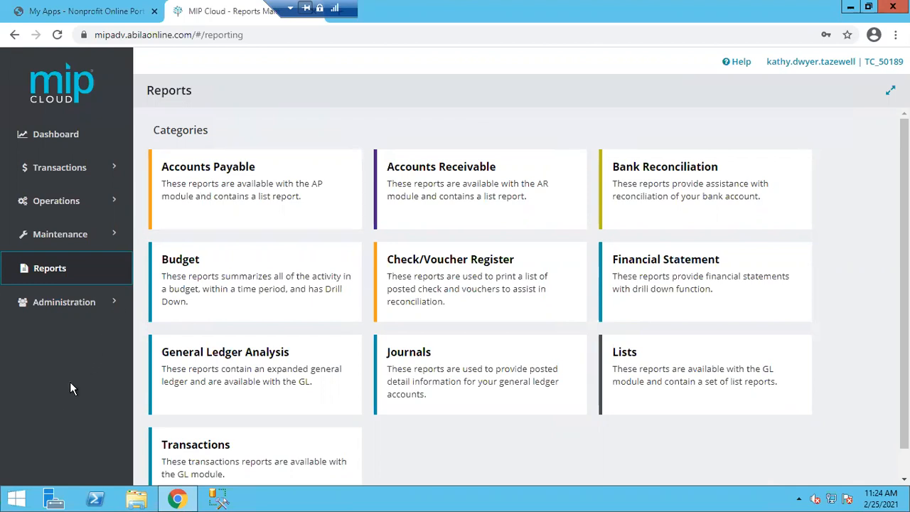
Go to the Dashboard to view the net income trend and year-to-date widgets
left_click(66, 141)
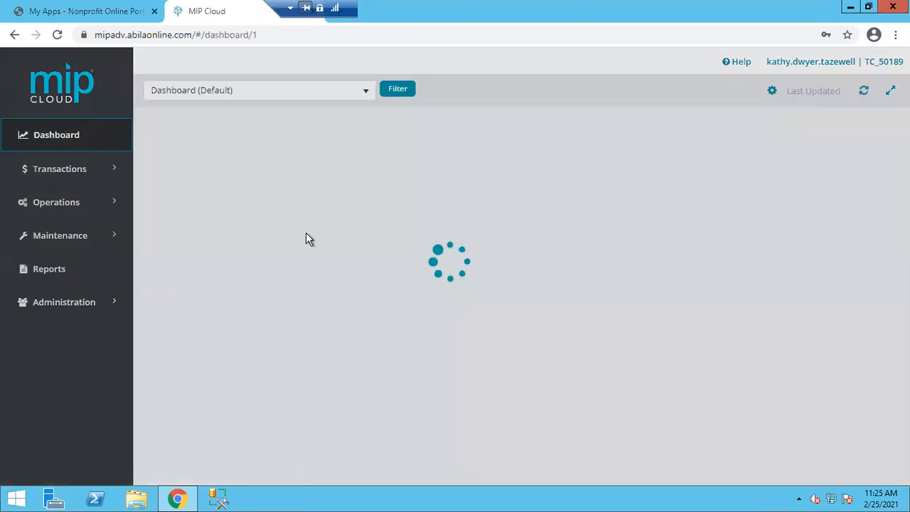